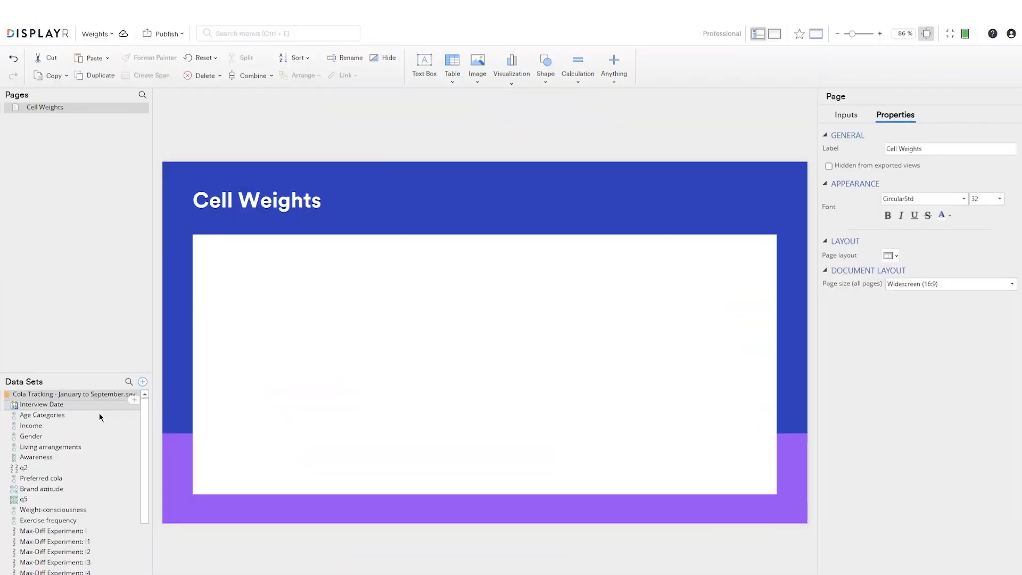
# Add a Gender table with Count and Weighted Count columns (Male 299, Female 301, NET 600).
pyautogui.moveTo(62, 433); pyautogui.dragTo(228, 245)
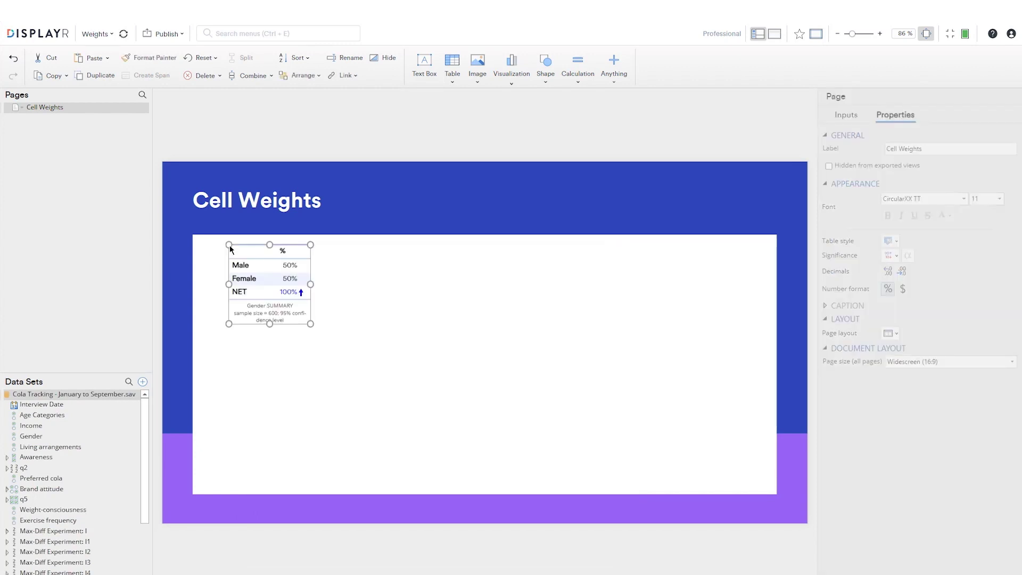
pyautogui.click(889, 346)
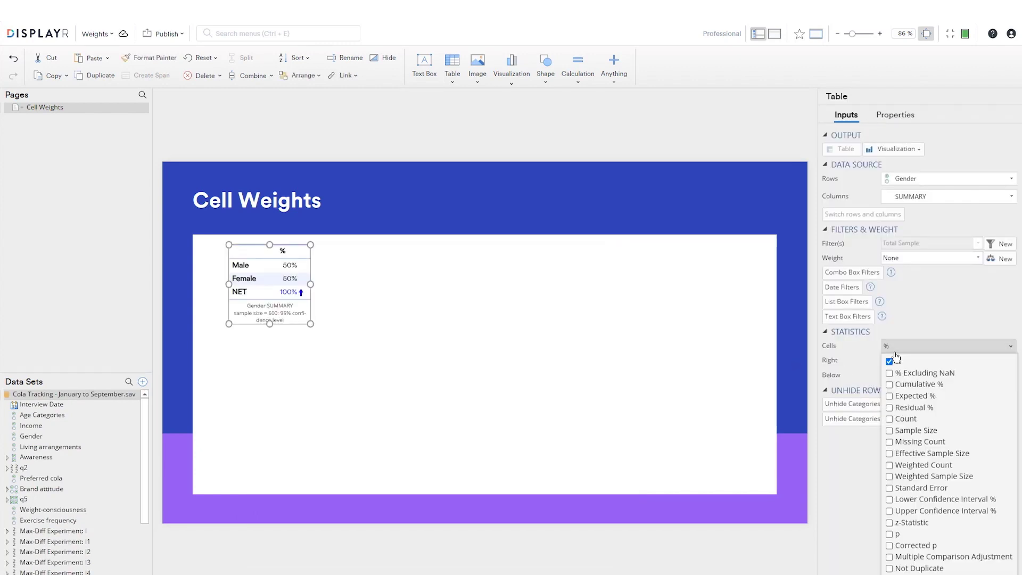
pyautogui.click(889, 419)
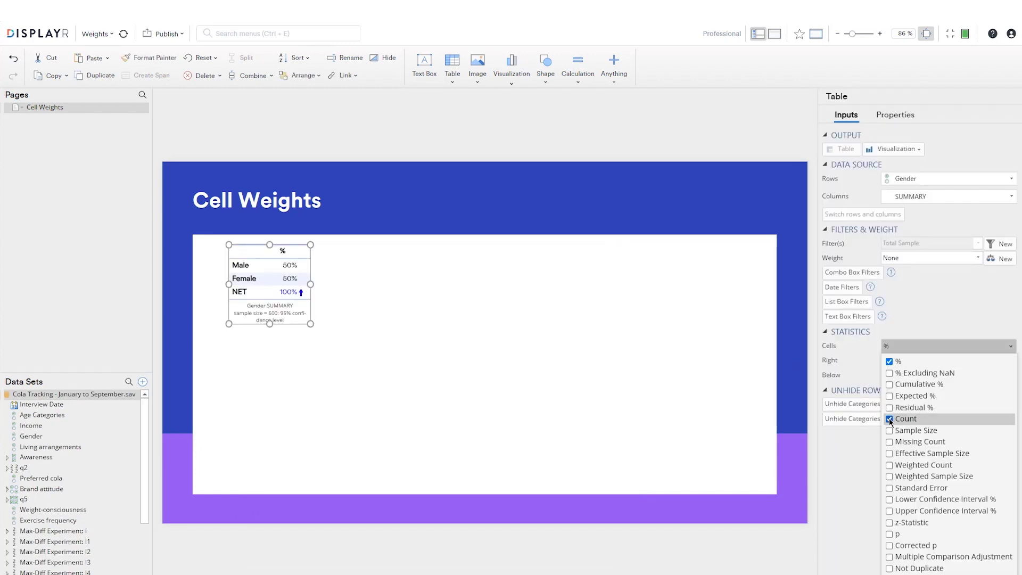
pyautogui.click(330, 366)
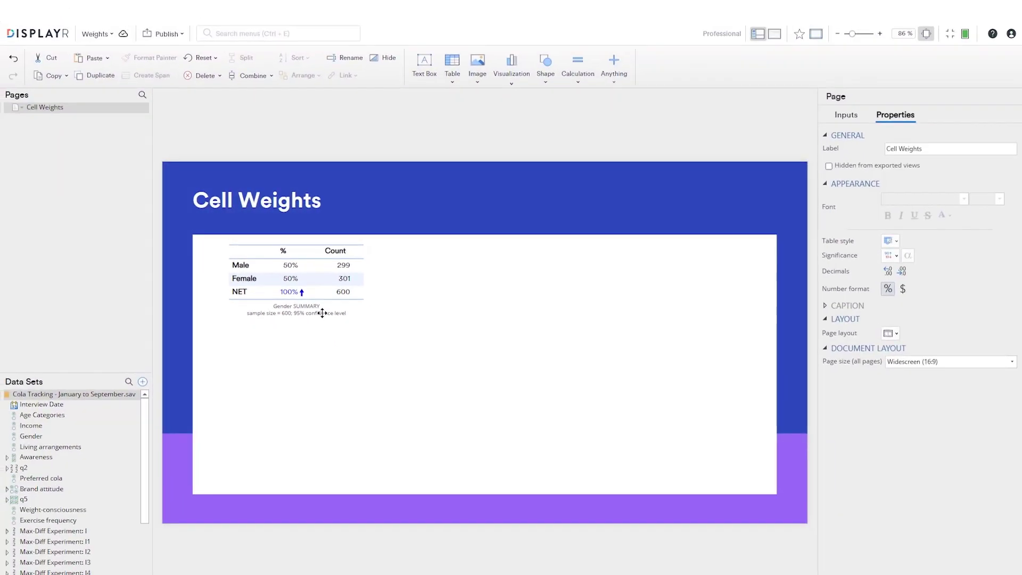
pyautogui.click(322, 316)
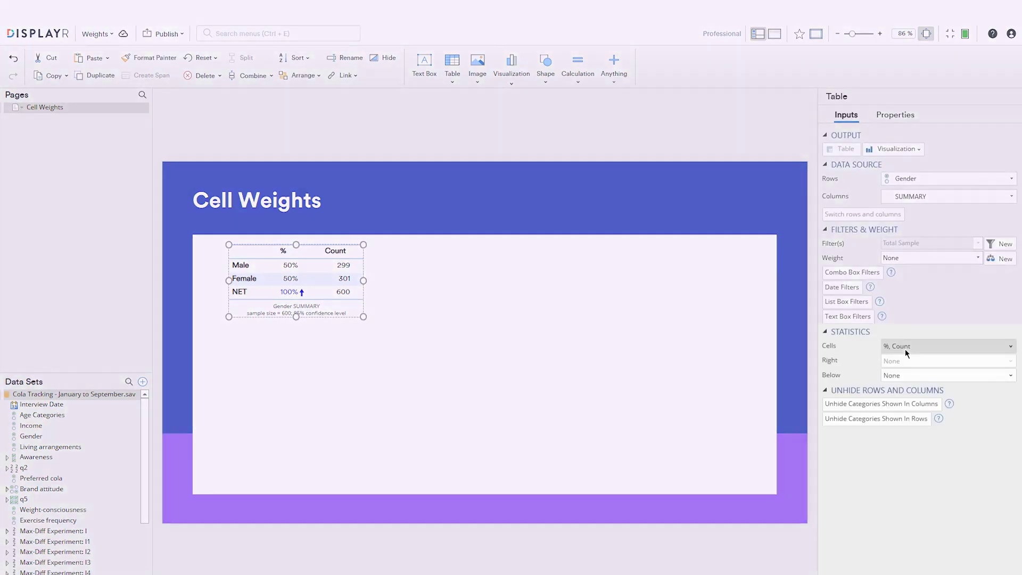
pyautogui.click(905, 347)
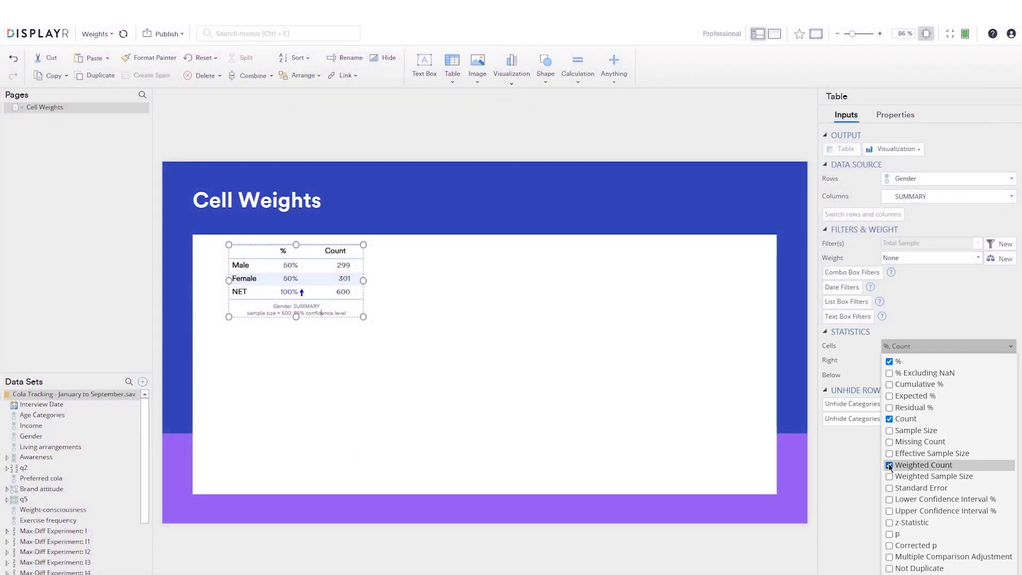
pyautogui.click(889, 464)
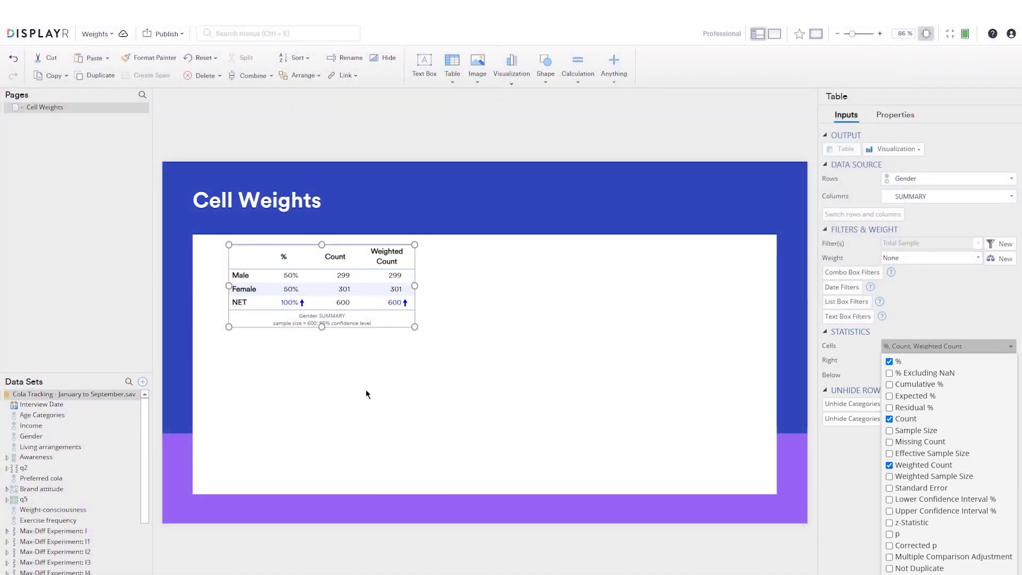
pyautogui.click(320, 371)
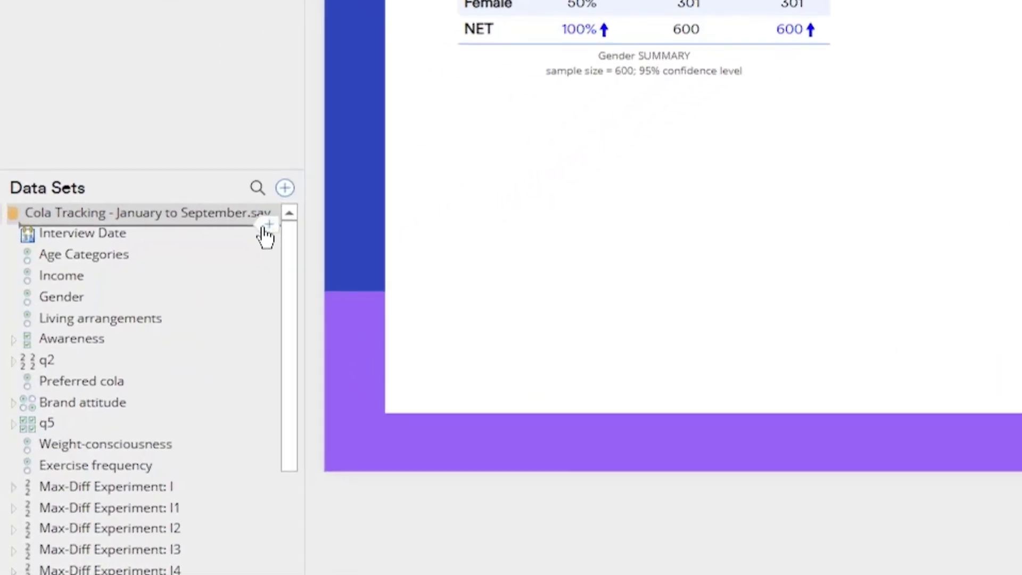
# Start a new weight variable from the data set, using Gender as the adjustment variable.
pyautogui.rightClick(138, 400)
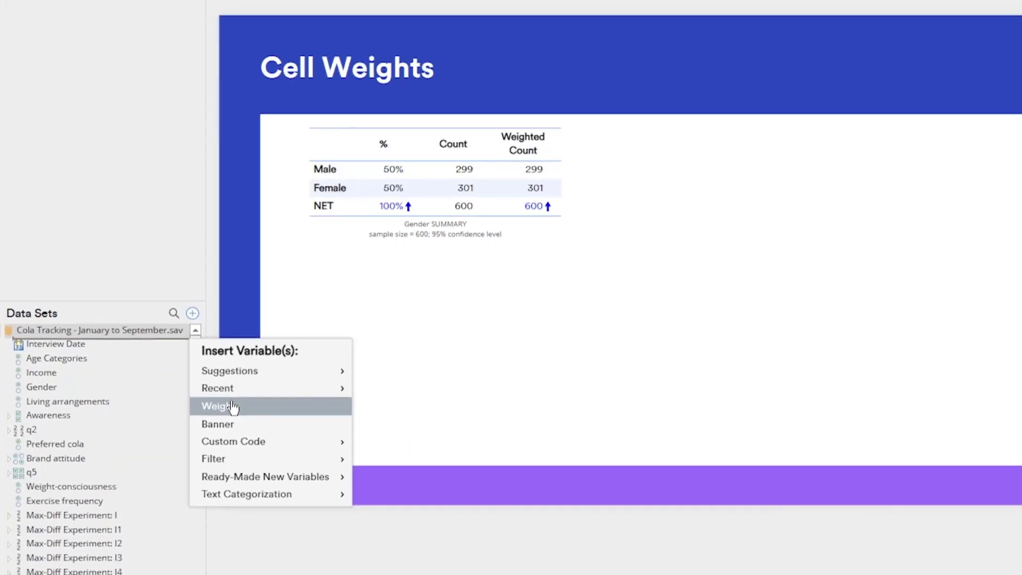
pyautogui.click(344, 325)
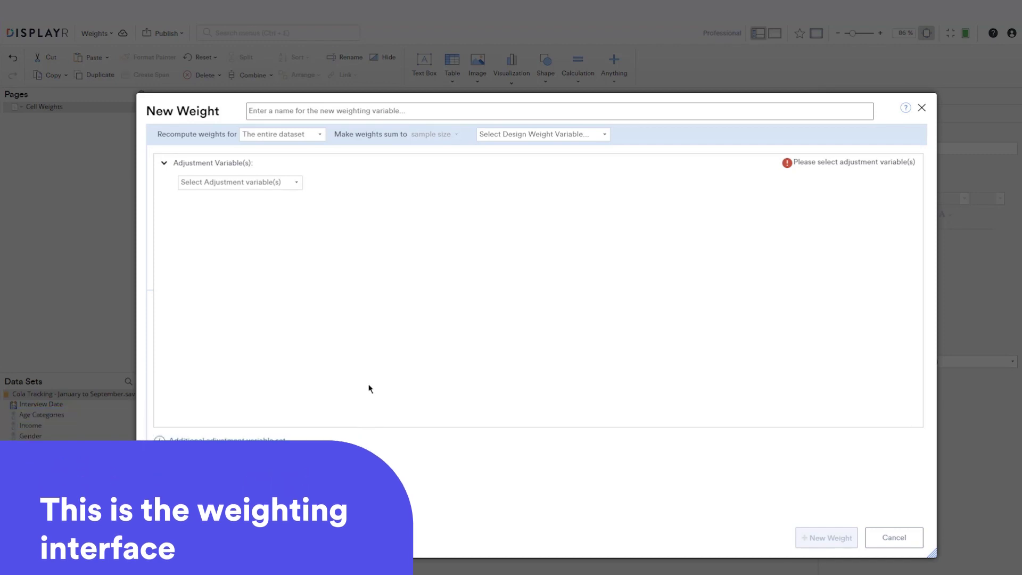
pyautogui.click(287, 183)
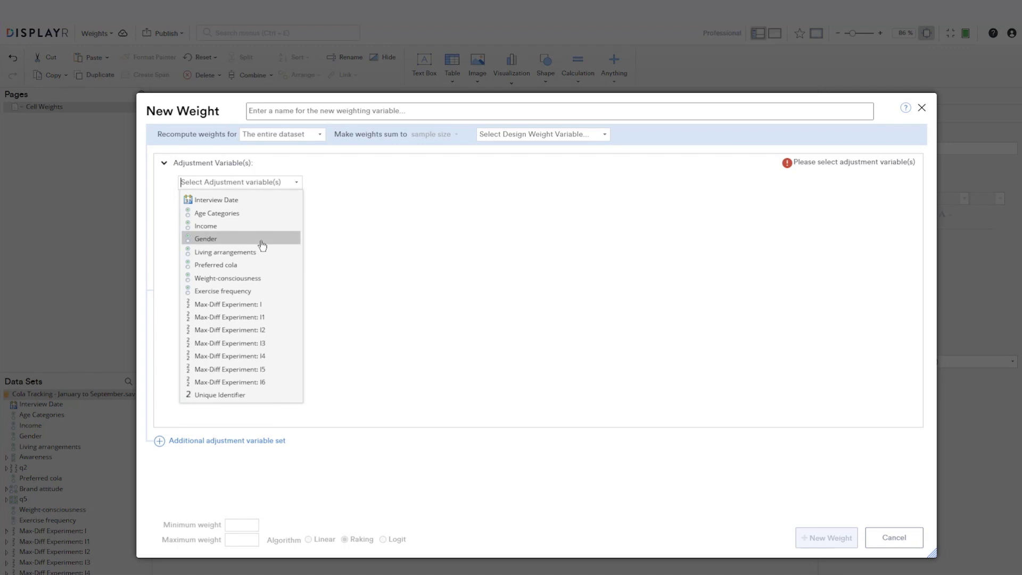
pyautogui.click(261, 244)
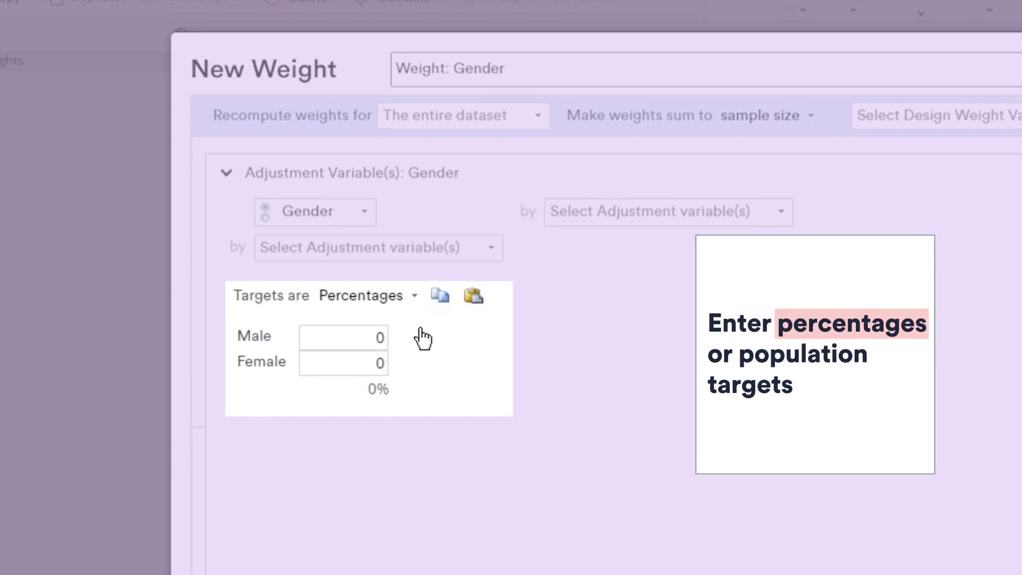
# Keep targets as percentages and enter 60 for Male and 40 for Female.
pyautogui.click(406, 304)
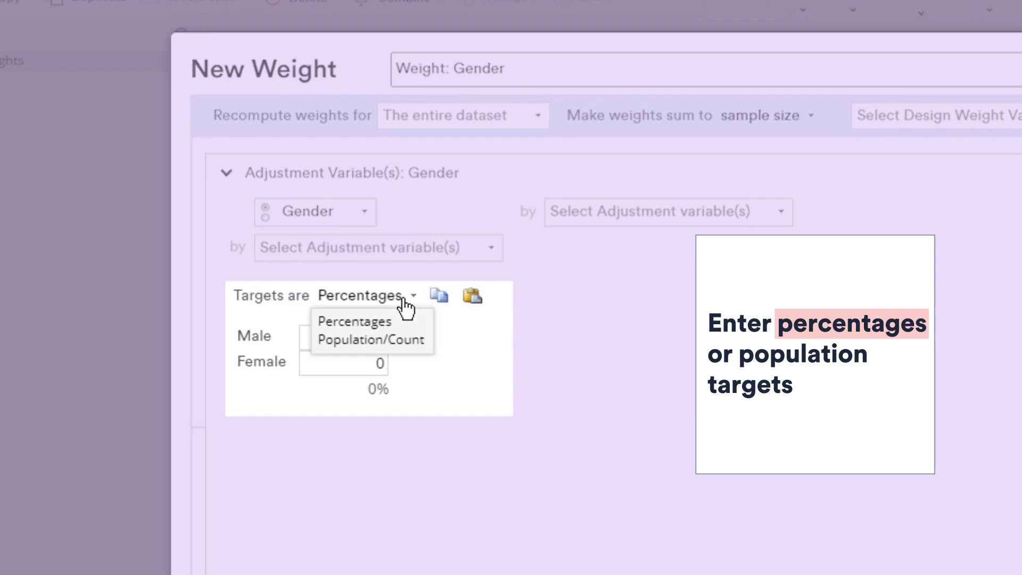
pyautogui.click(406, 307)
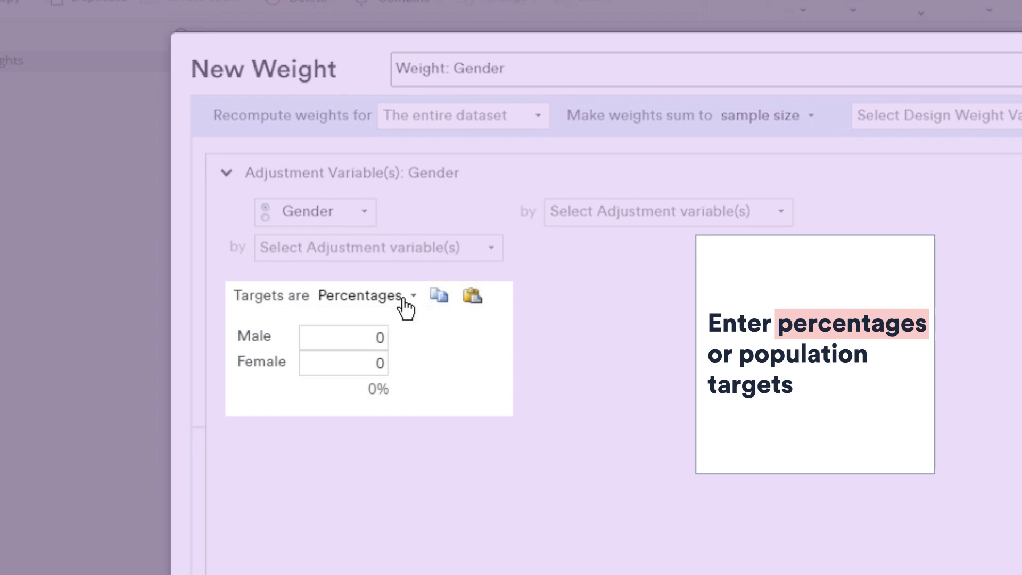
pyautogui.click(370, 331)
pyautogui.write('60')
pyautogui.press('Tab')
pyautogui.write('40')
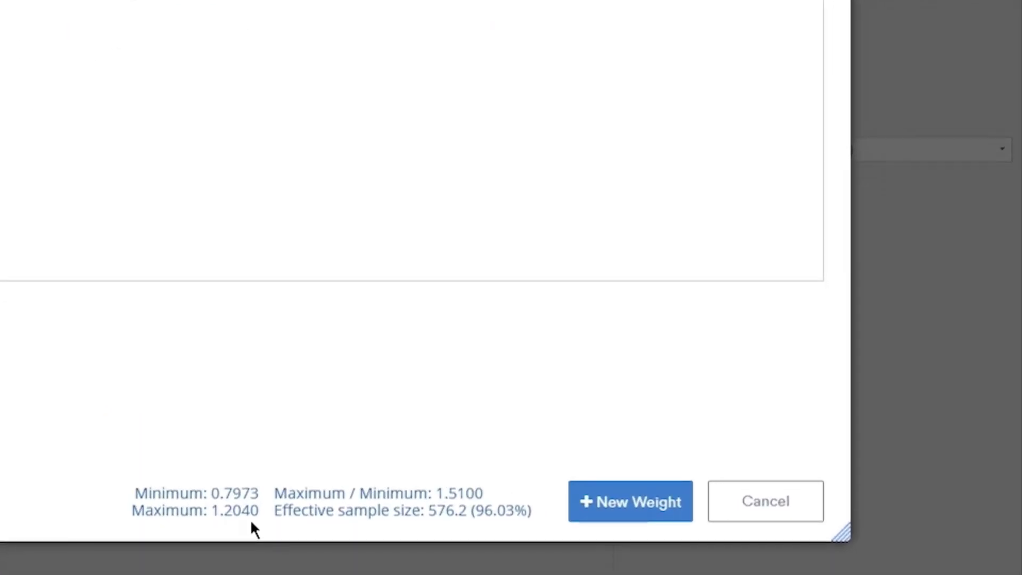
# Create the Weight: Gender variable and dismiss its preview.
pyautogui.click(595, 506)
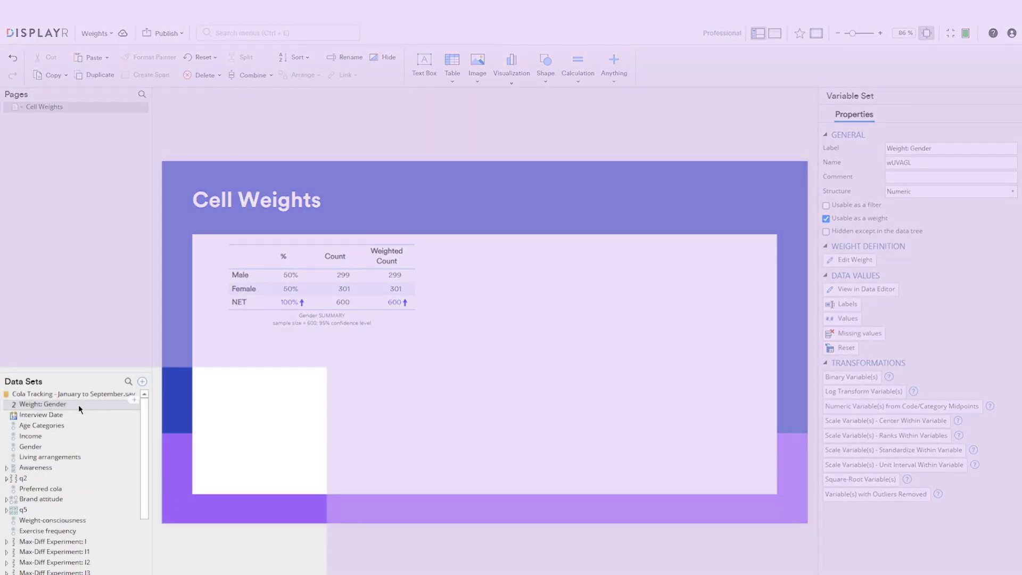
pyautogui.moveTo(78, 404)
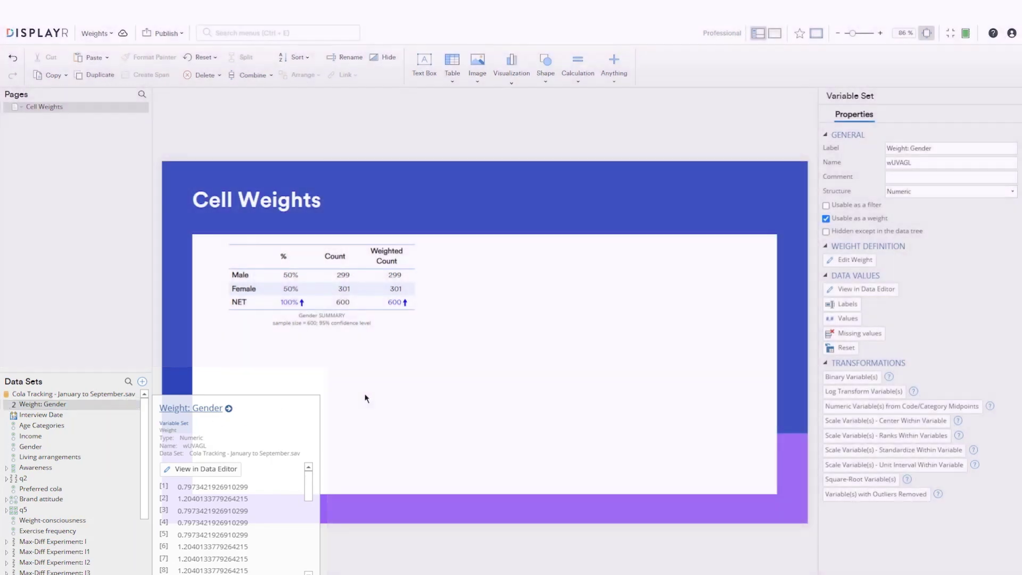
pyautogui.click(371, 391)
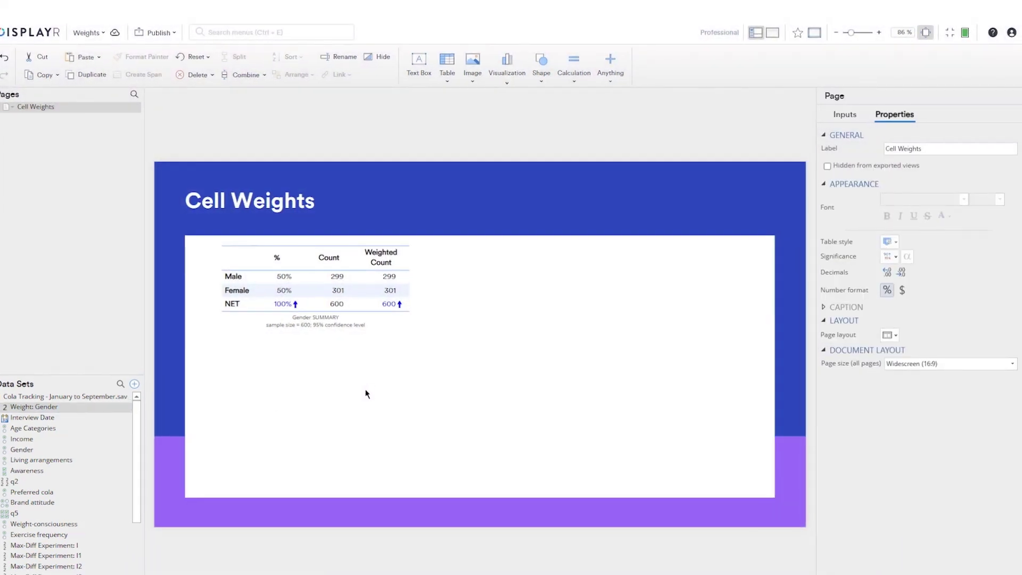
# Weight the Gender table by Weight: Gender, giving 60% Male and 40% Female.
pyautogui.click(351, 318)
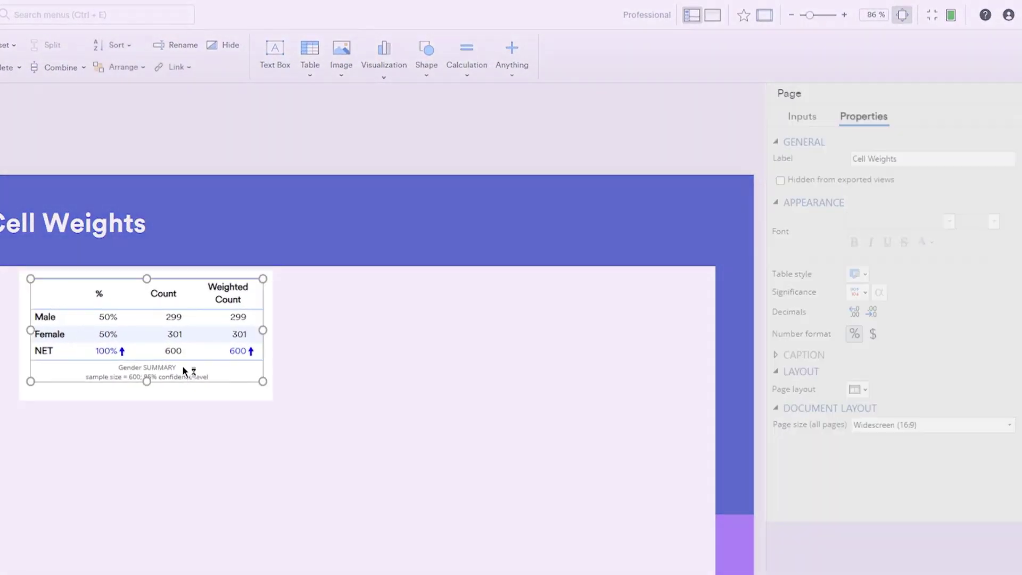
pyautogui.click(183, 371)
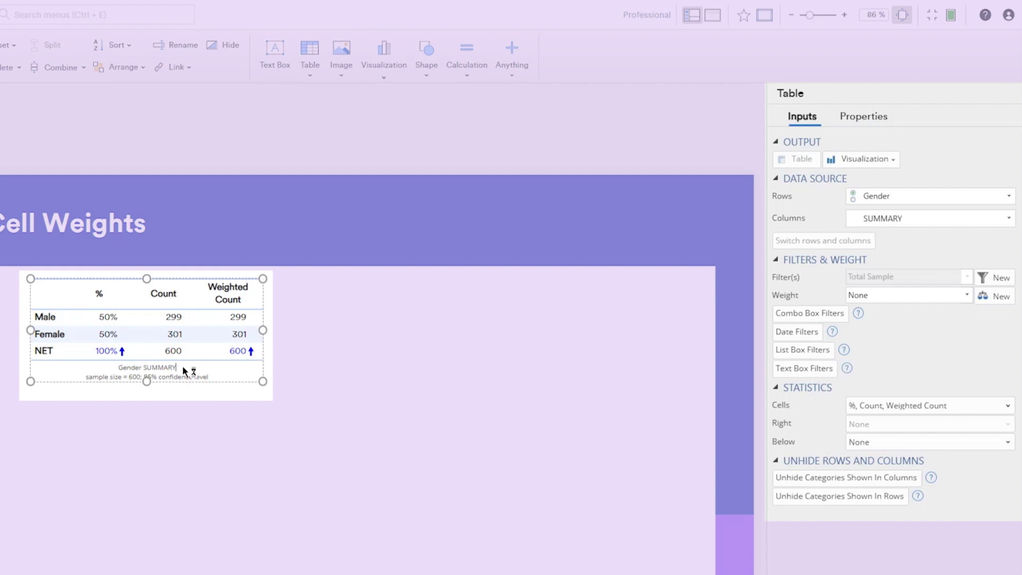
pyautogui.click(967, 297)
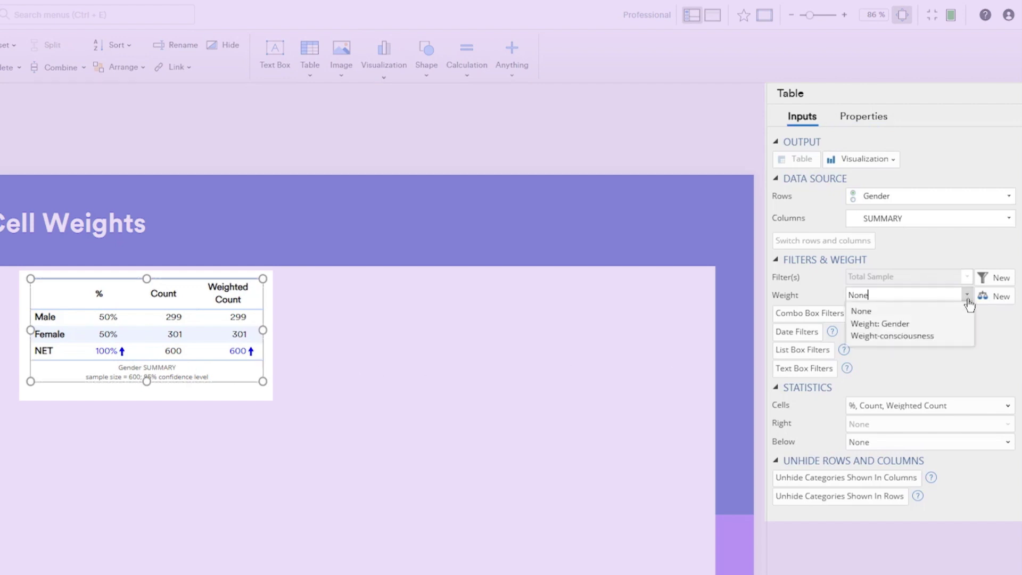
pyautogui.click(938, 326)
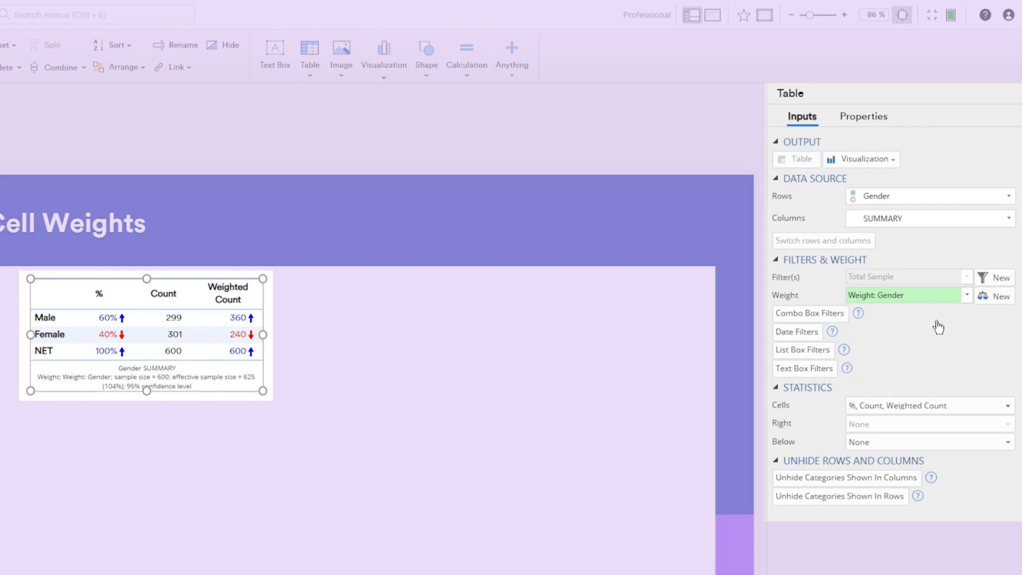
pyautogui.click(149, 403)
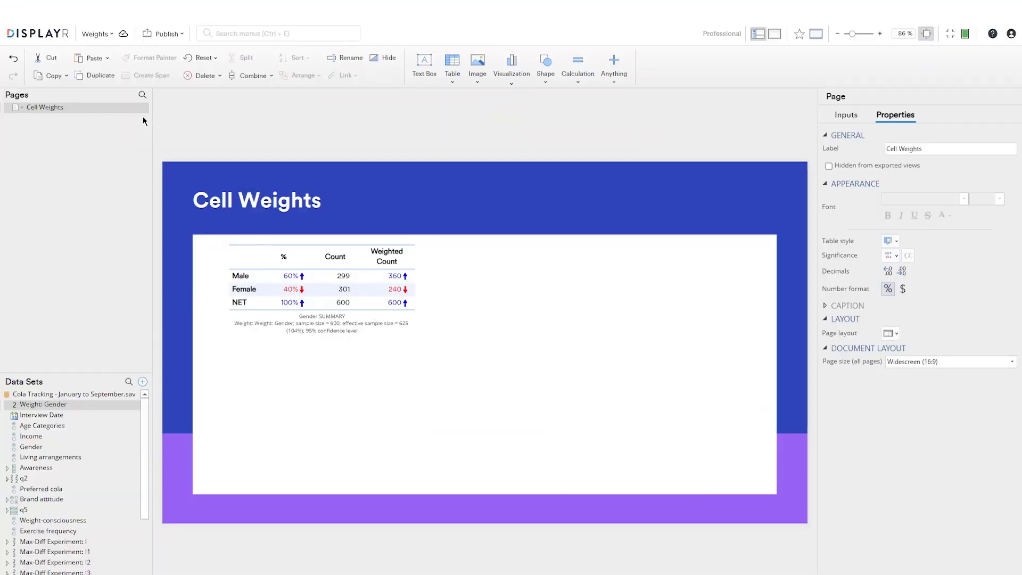
# Add a title-only page named 'Rim Weights'.
pyautogui.click(142, 116)
pyautogui.click(183, 155)
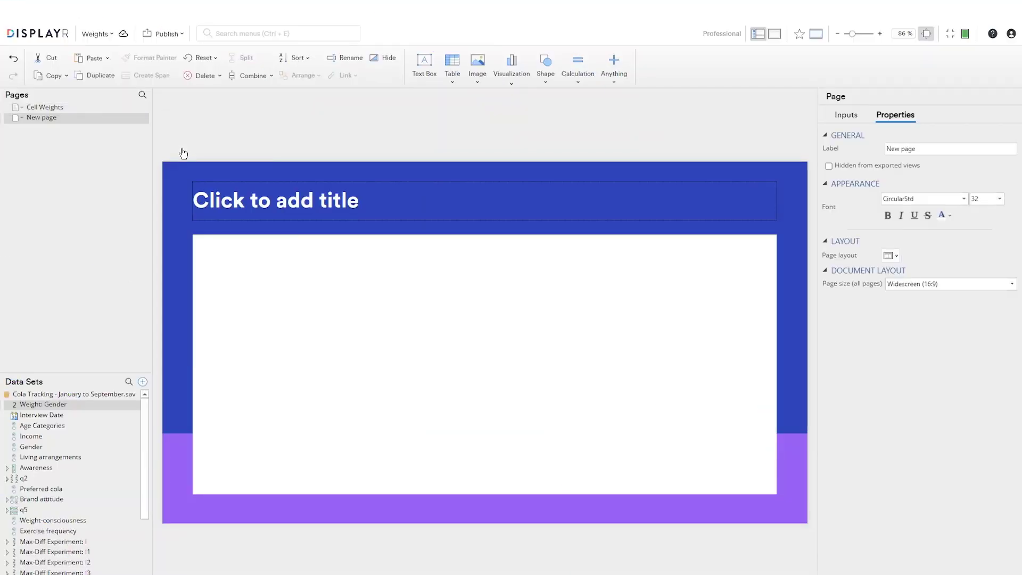
pyautogui.click(217, 200)
pyautogui.write('Rim Weights')
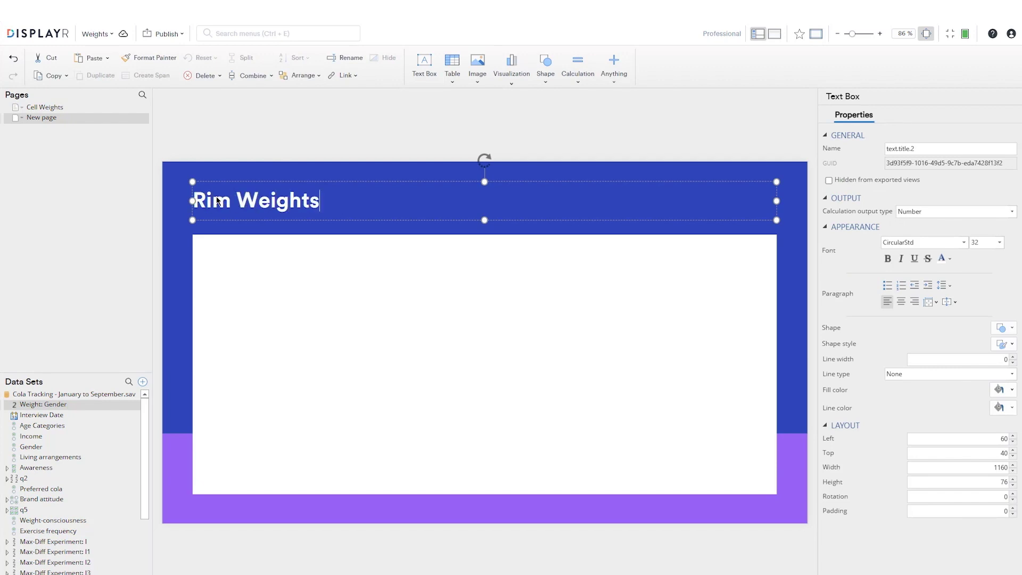
pyautogui.click(306, 297)
# Place a Gender by Age Categories table showing Count and Weighted Count in each cell.
pyautogui.moveTo(51, 448); pyautogui.dragTo(209, 266)
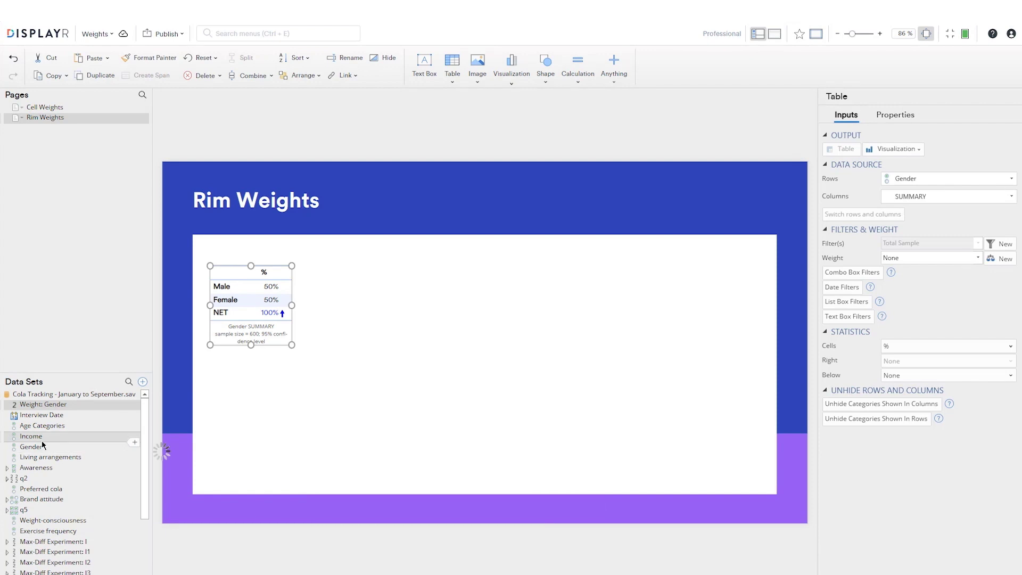
pyautogui.moveTo(39, 429); pyautogui.dragTo(299, 301)
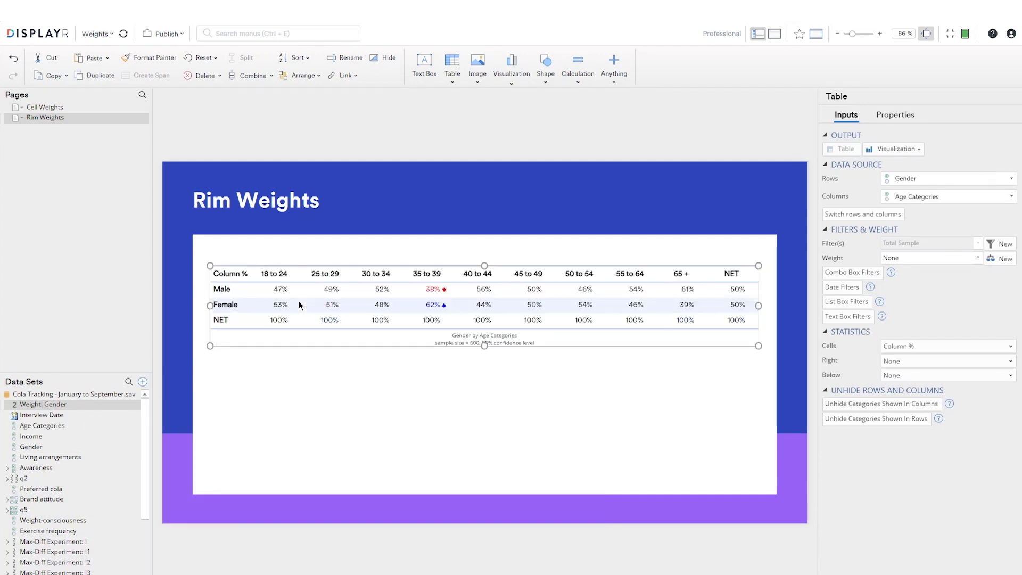
pyautogui.click(937, 346)
pyautogui.click(889, 407)
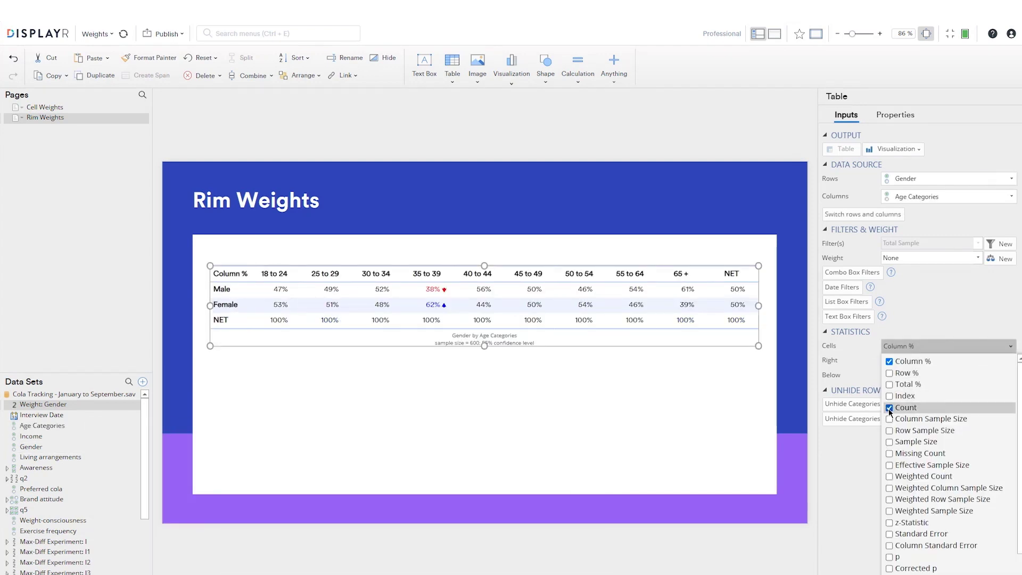
pyautogui.click(889, 477)
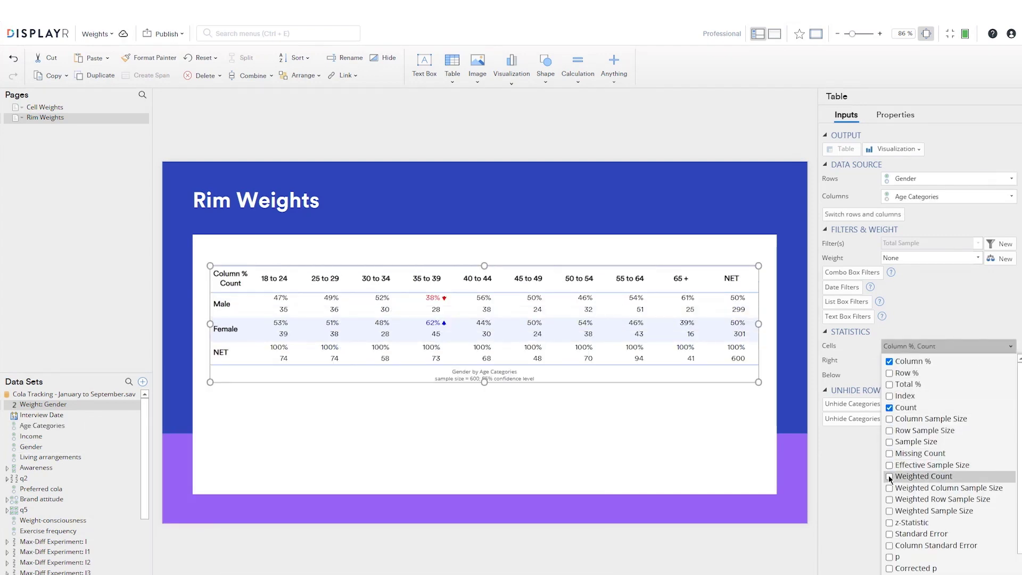
pyautogui.click(390, 454)
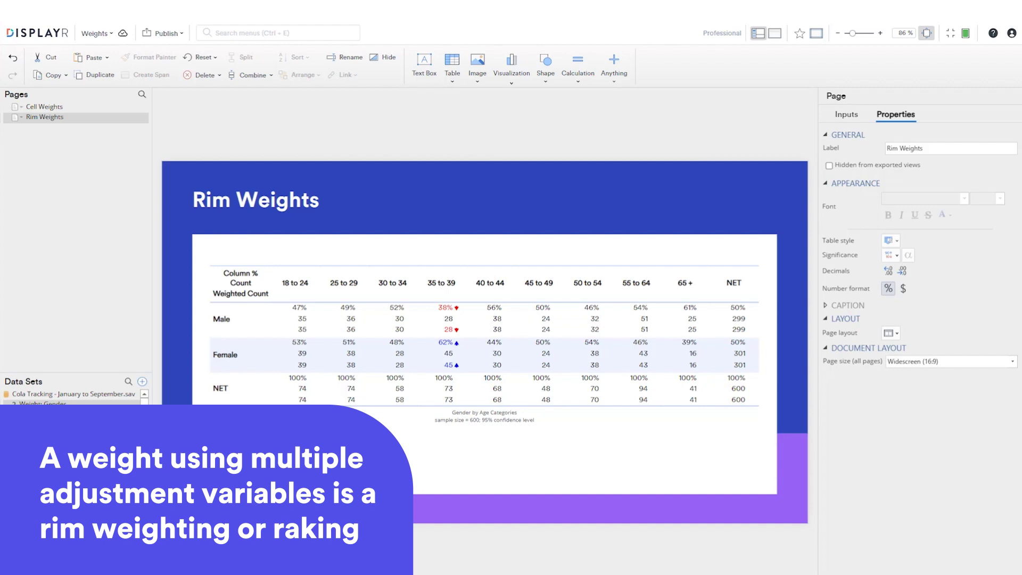
# Duplicate Weight: Gender and add Age Categories as a second adjustment variable set.
pyautogui.rightClick(25, 404)
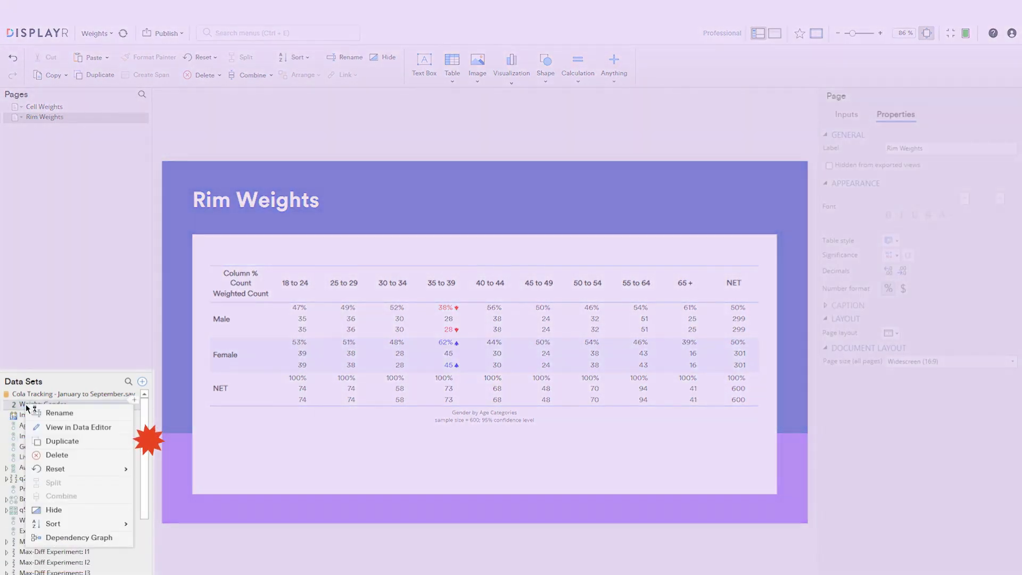
pyautogui.click(50, 442)
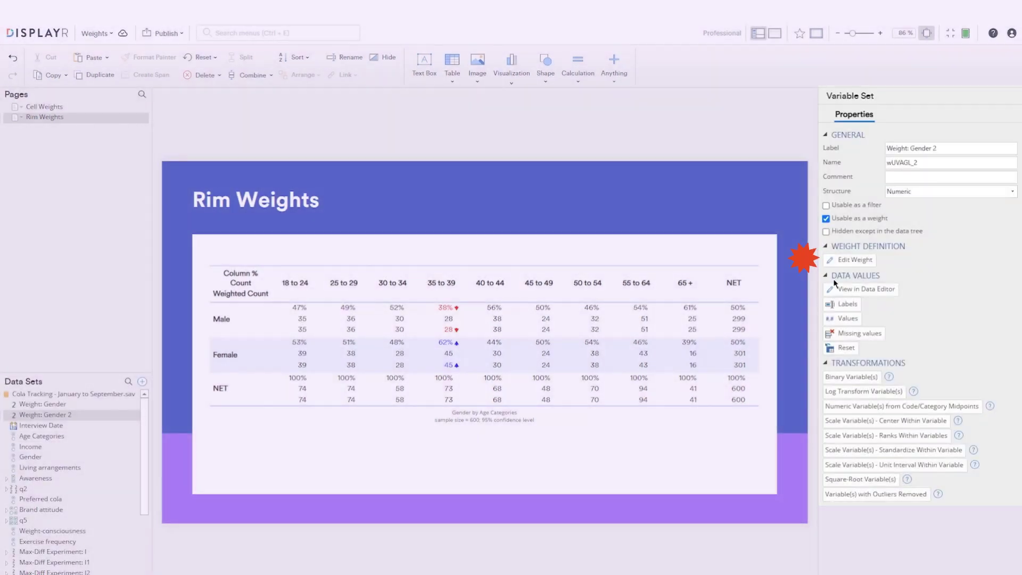
pyautogui.click(853, 260)
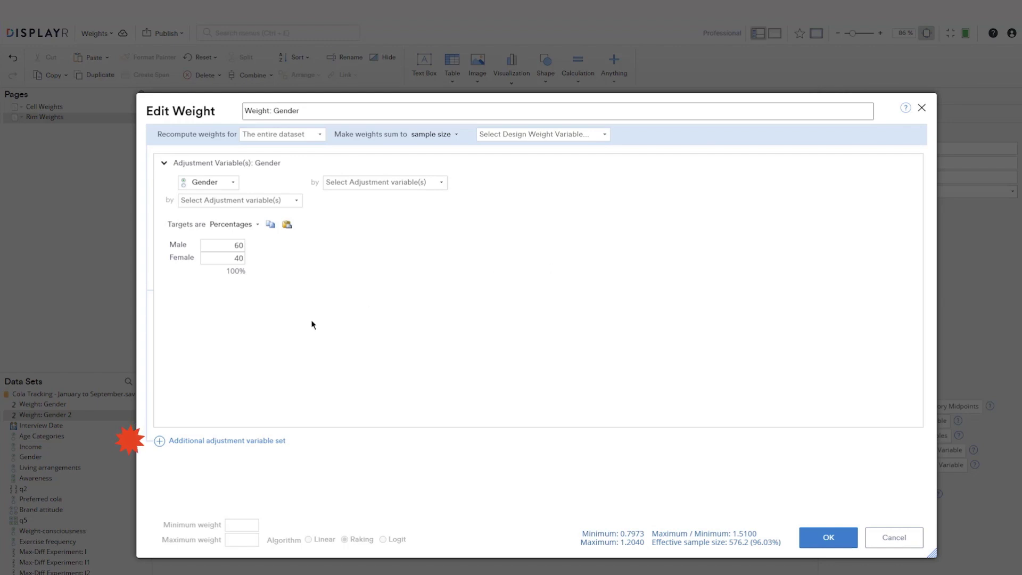
pyautogui.click(159, 441)
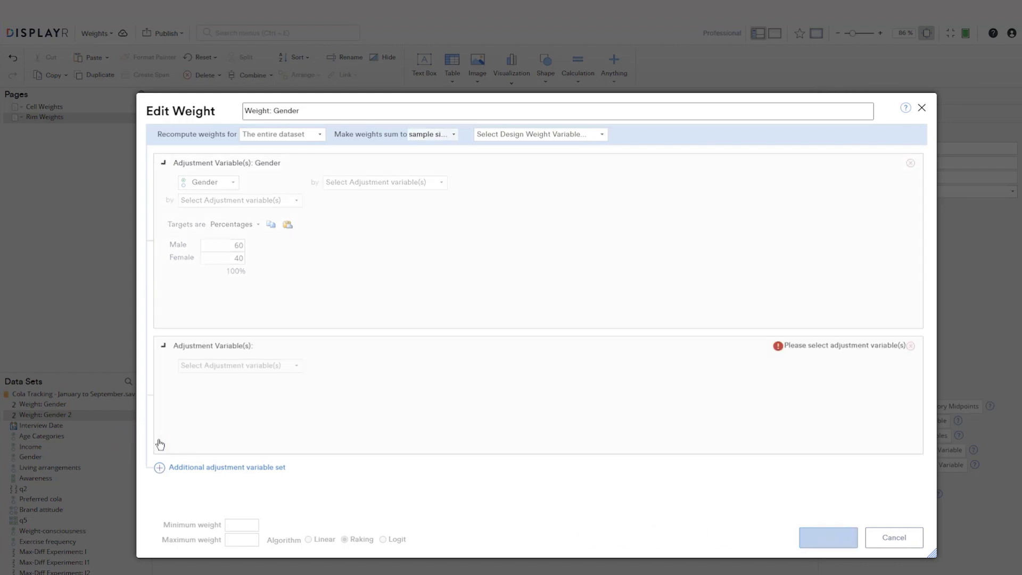
pyautogui.click(296, 209)
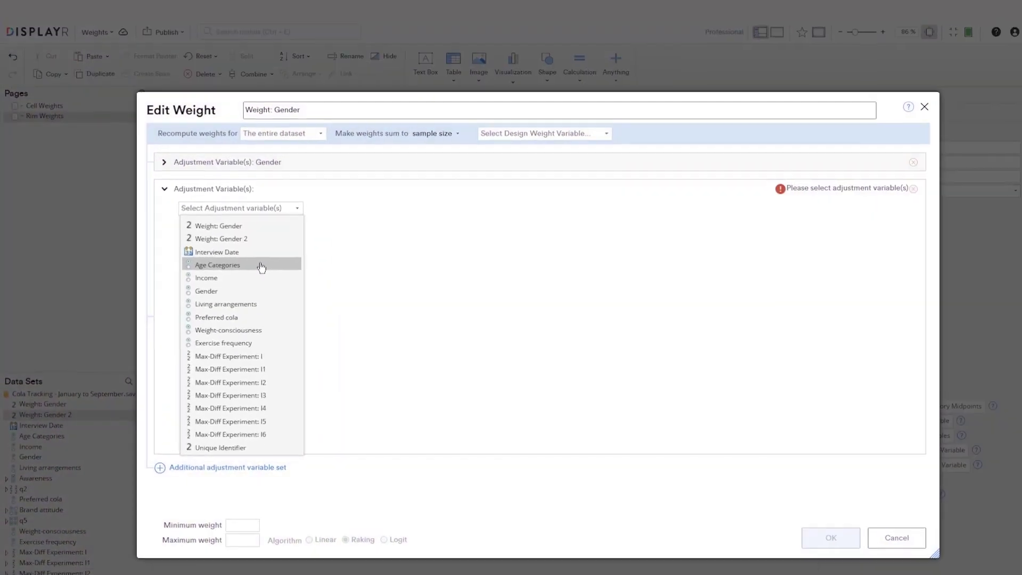
pyautogui.click(383, 187)
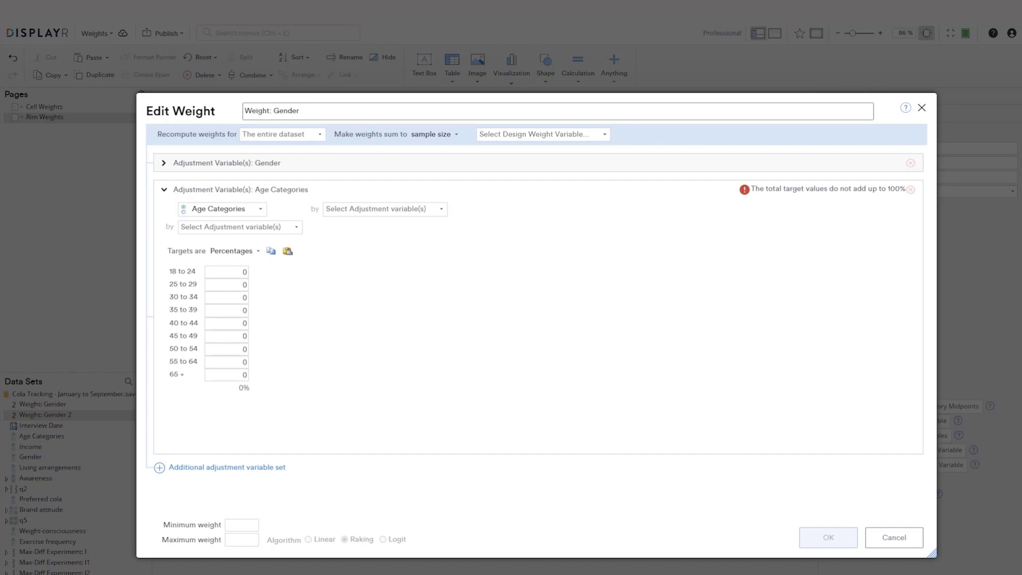
# Copy the nine age target percentages from Excel column B, then return to Displayr.
pyautogui.hotkey('alt', 'Tab')
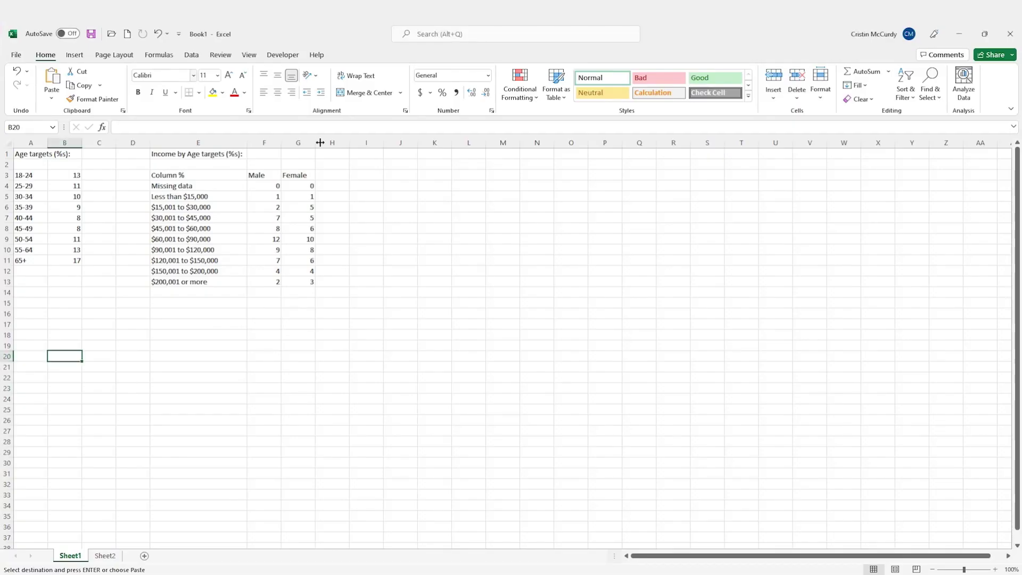
pyautogui.moveTo(78, 175); pyautogui.dragTo(88, 271)
pyautogui.hotkey('ctrl', 'c')
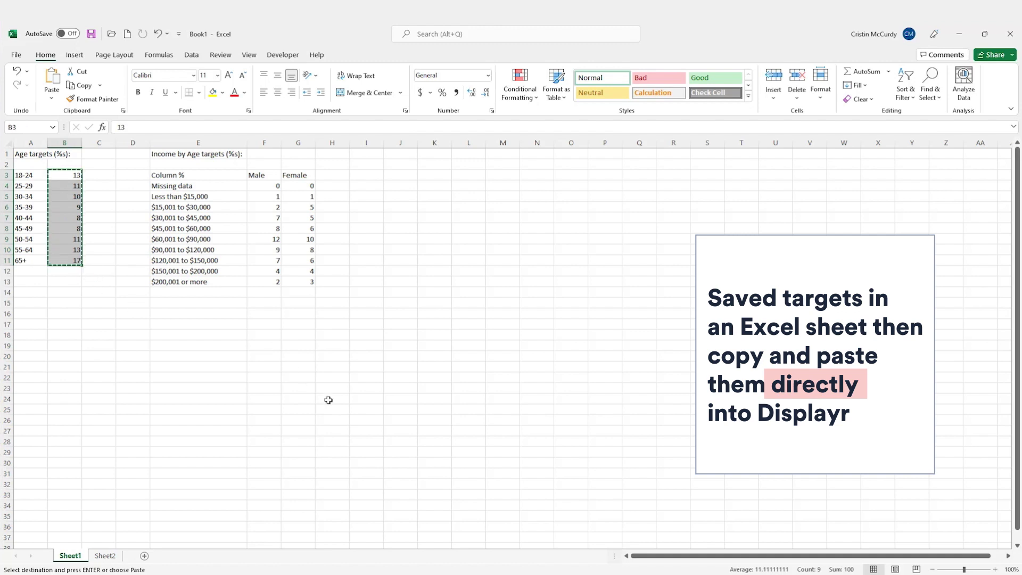
pyautogui.hotkey('alt', 'Tab')
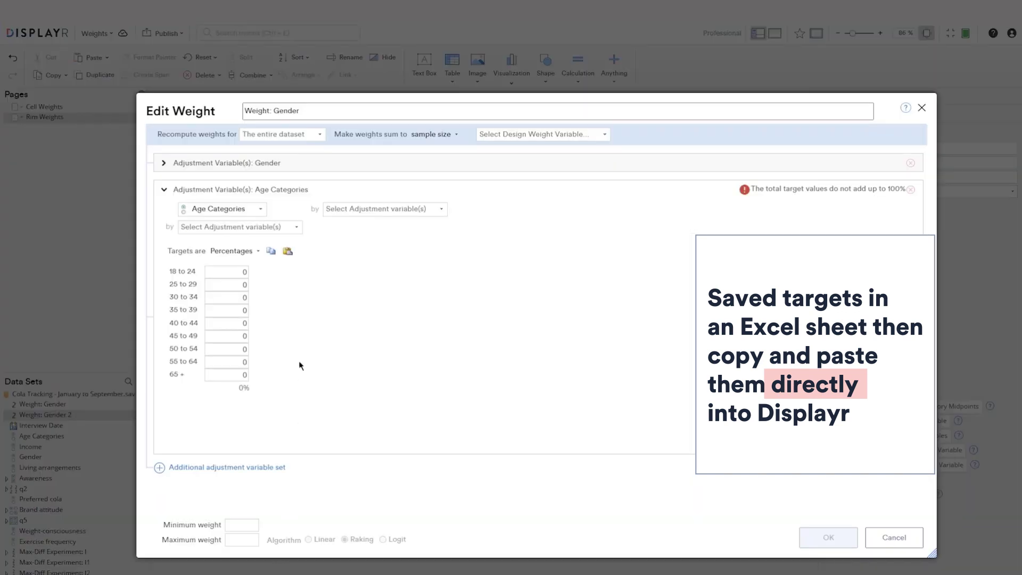
# Paste the age targets and save the weight as 'Weight: Gender + Age'.
pyautogui.click(288, 251)
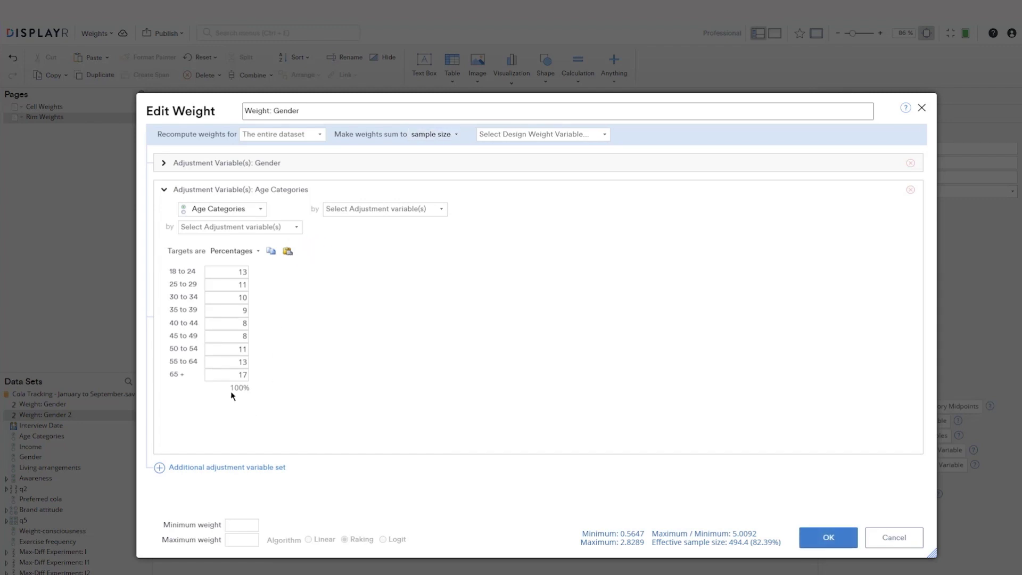
pyautogui.click(344, 113)
pyautogui.write('Age')
pyautogui.click(815, 541)
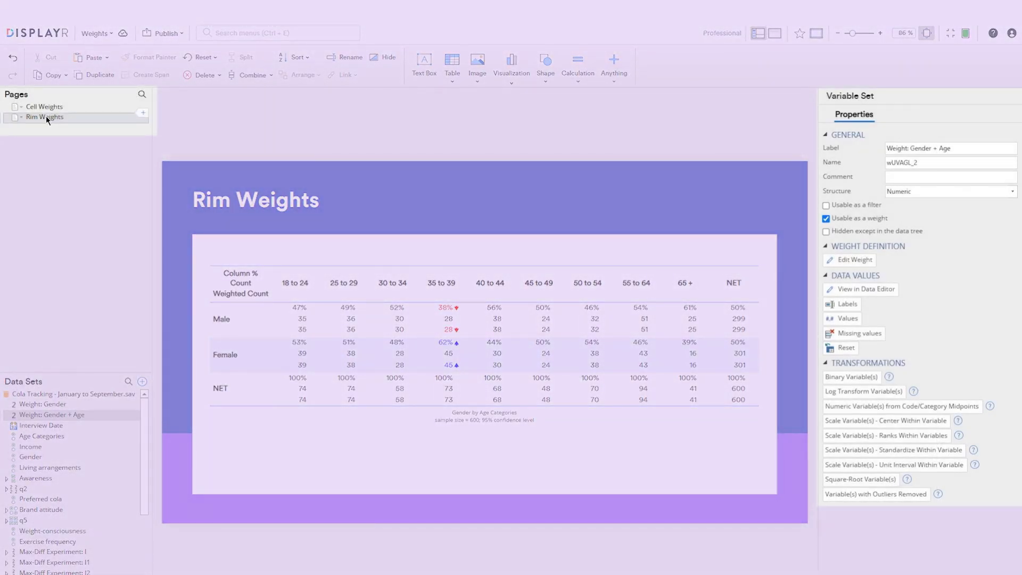
# Apply Weight: Gender + Age to the whole Rim Weights page.
pyautogui.click(46, 116)
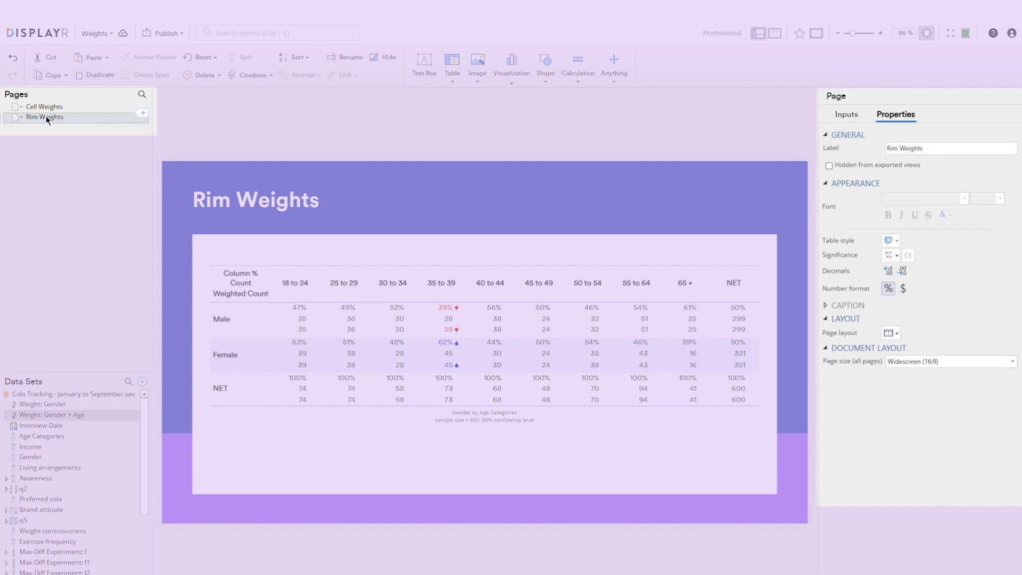
pyautogui.click(847, 117)
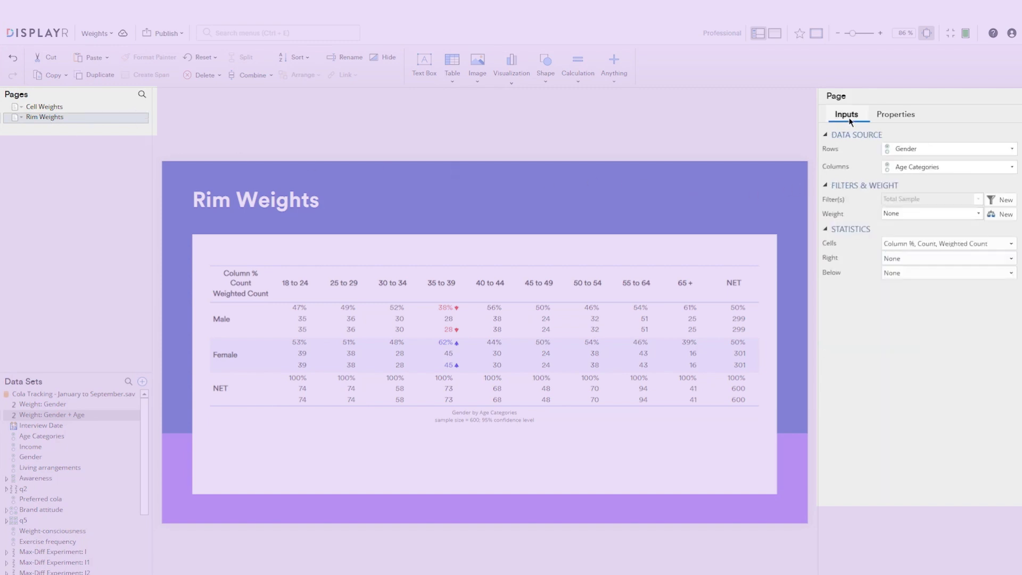
pyautogui.click(979, 213)
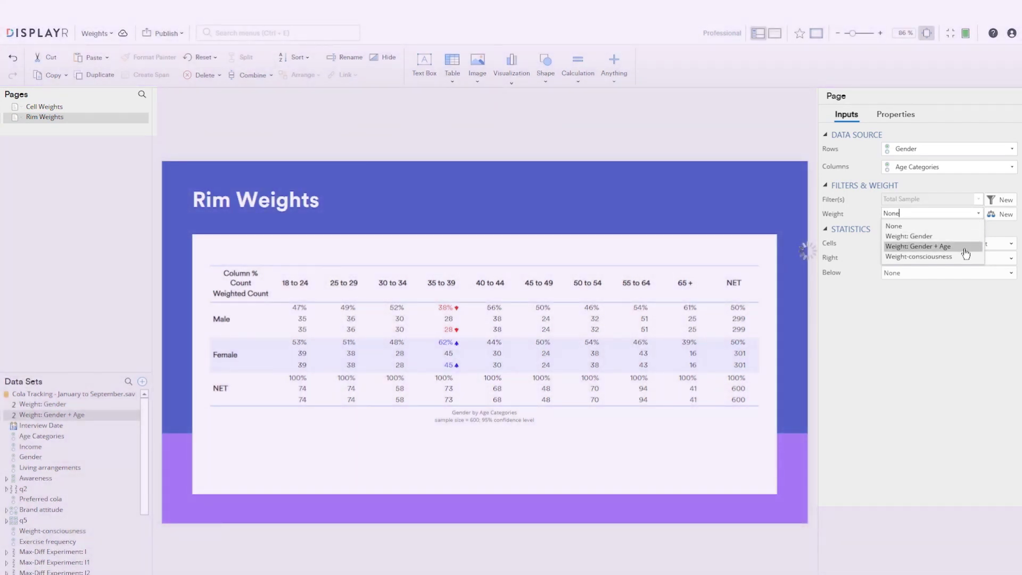
pyautogui.click(965, 250)
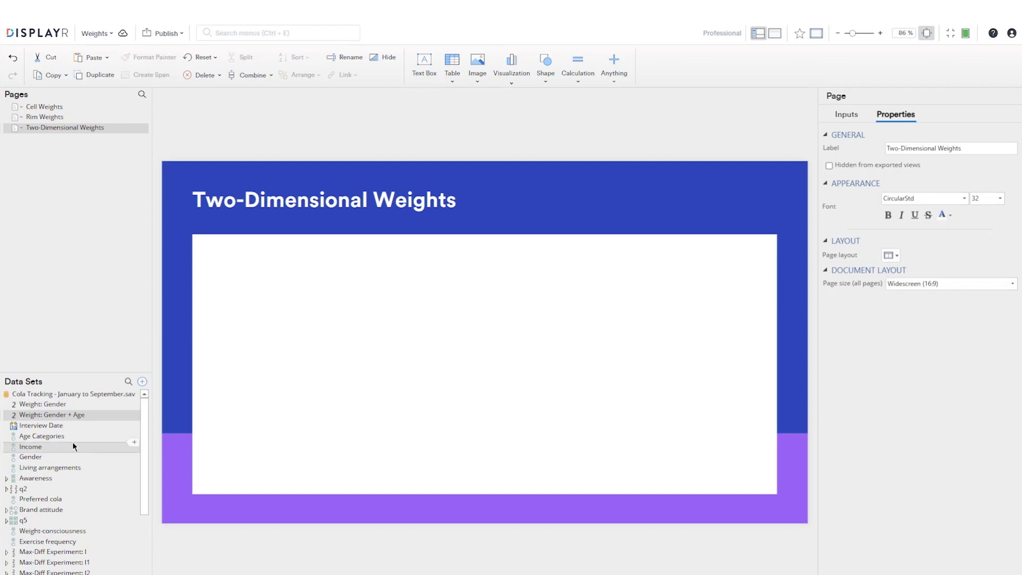
# Build an Income by Gender table with Count and Weighted Count added to its cells.
pyautogui.click(59, 446)
pyautogui.moveTo(52, 448); pyautogui.dragTo(215, 241)
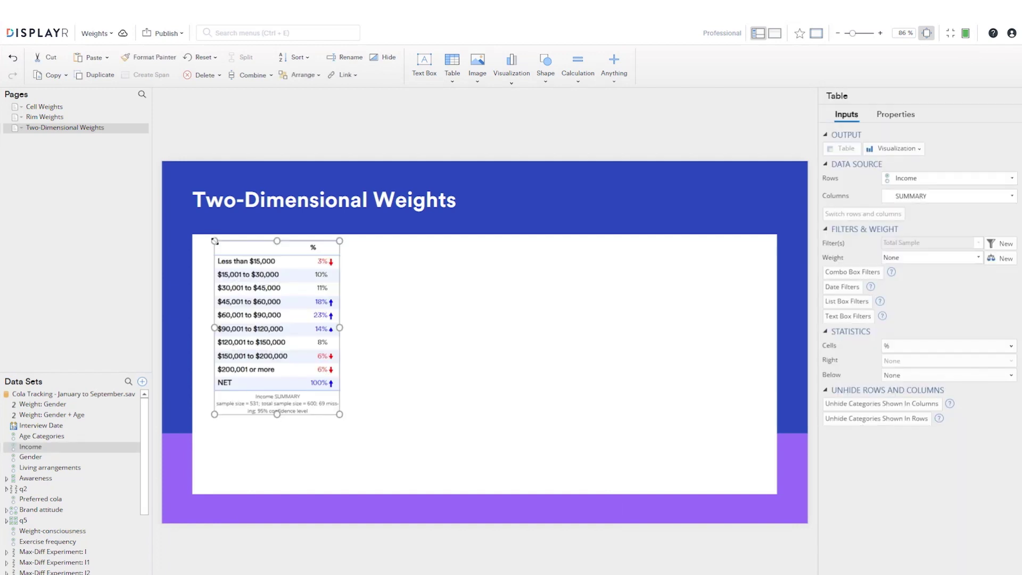
pyautogui.moveTo(41, 456); pyautogui.dragTo(320, 281)
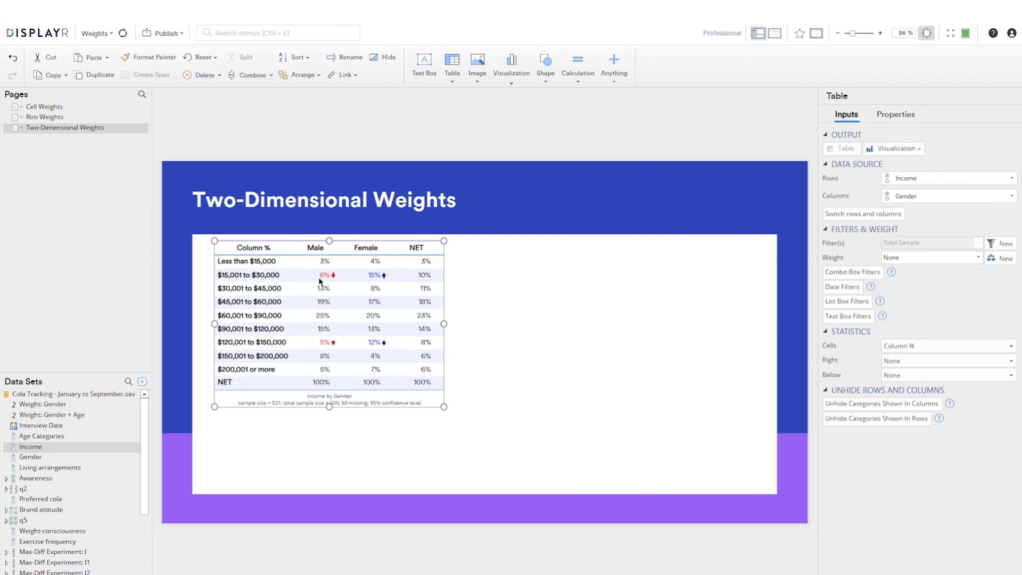
pyautogui.click(890, 350)
pyautogui.click(889, 407)
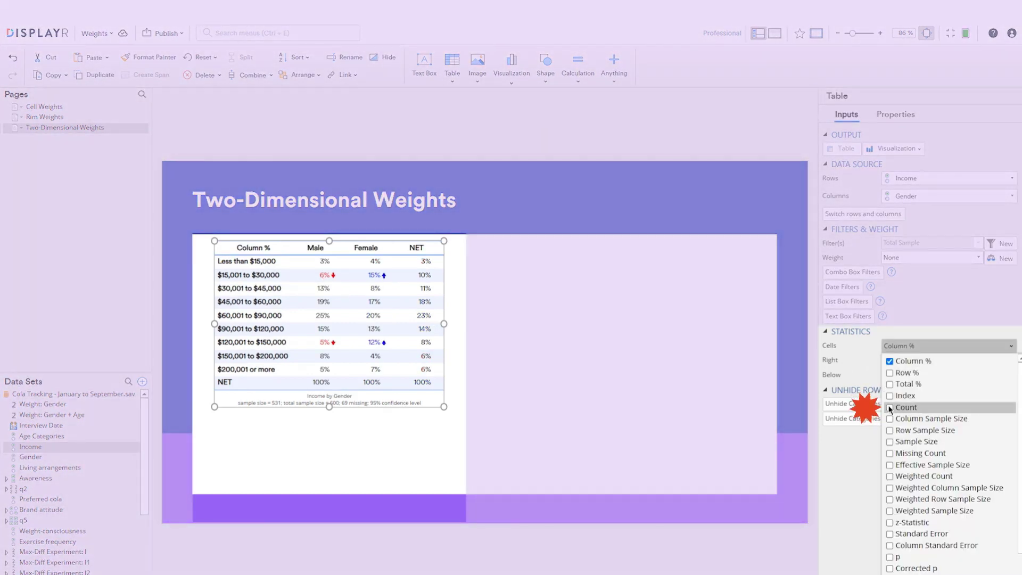
pyautogui.click(890, 476)
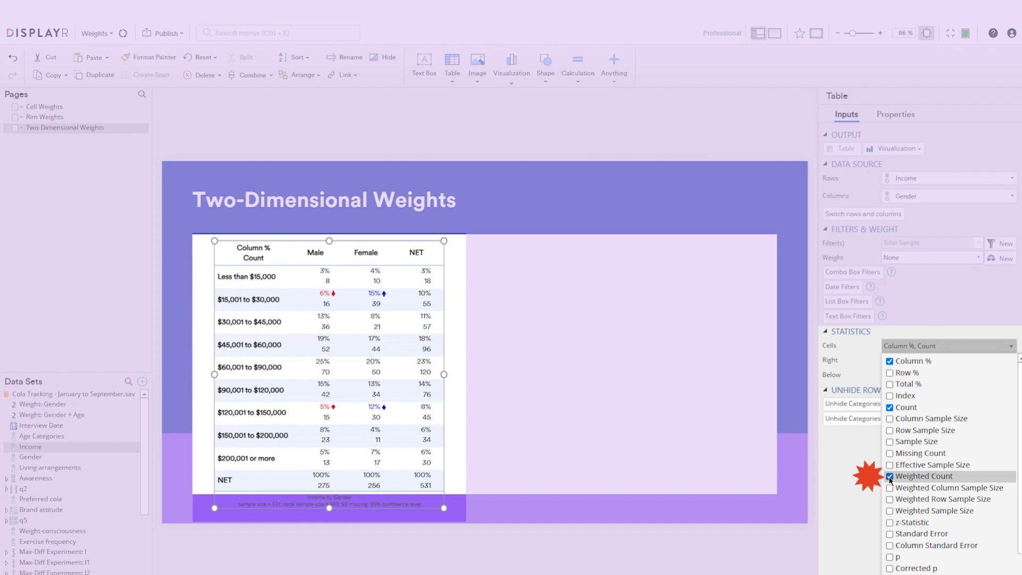
pyautogui.click(547, 365)
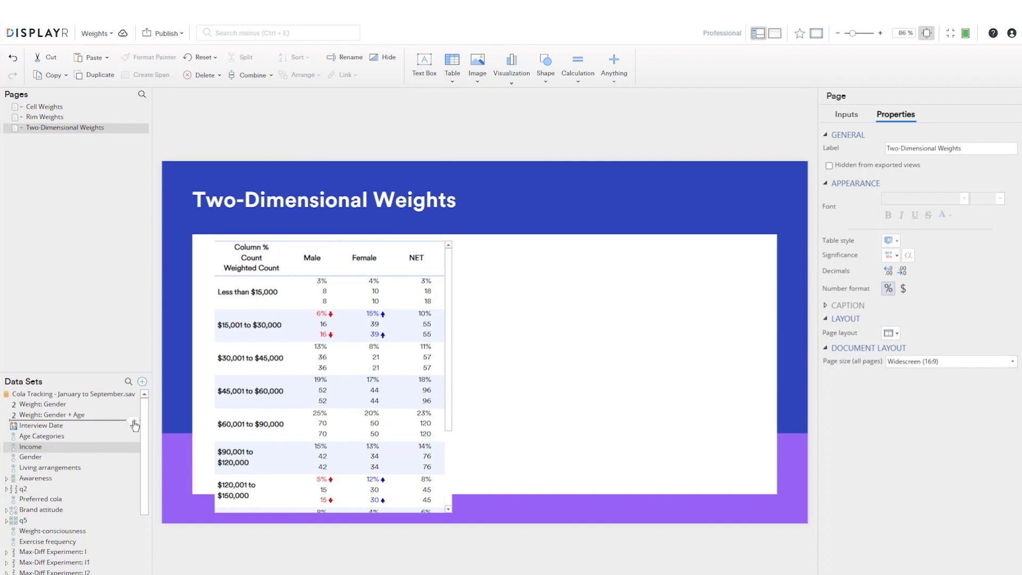
# Start a new weight variable with Income crossed by Gender as the adjustment variables.
pyautogui.click(134, 424)
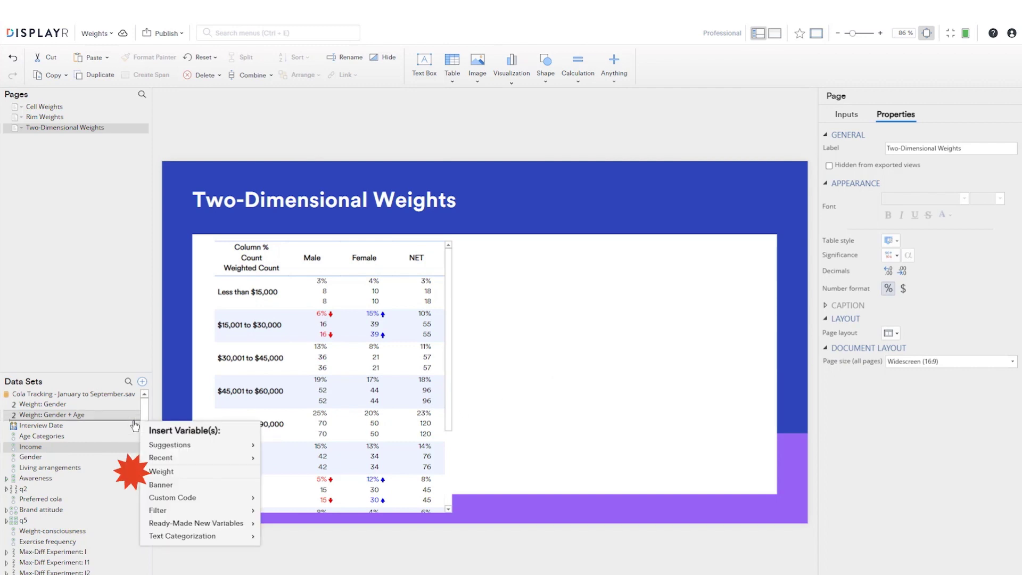
pyautogui.click(162, 472)
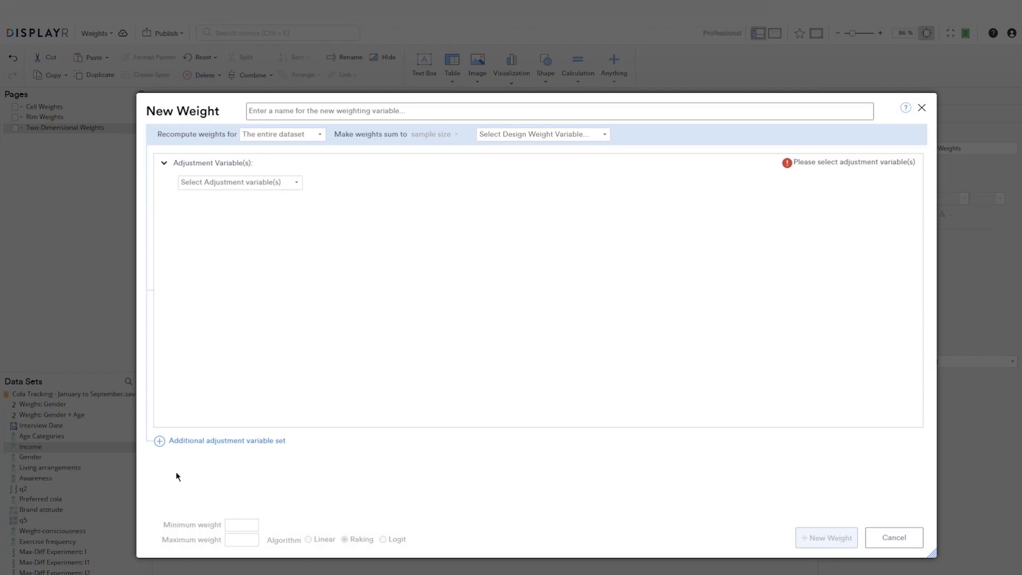
pyautogui.click(296, 183)
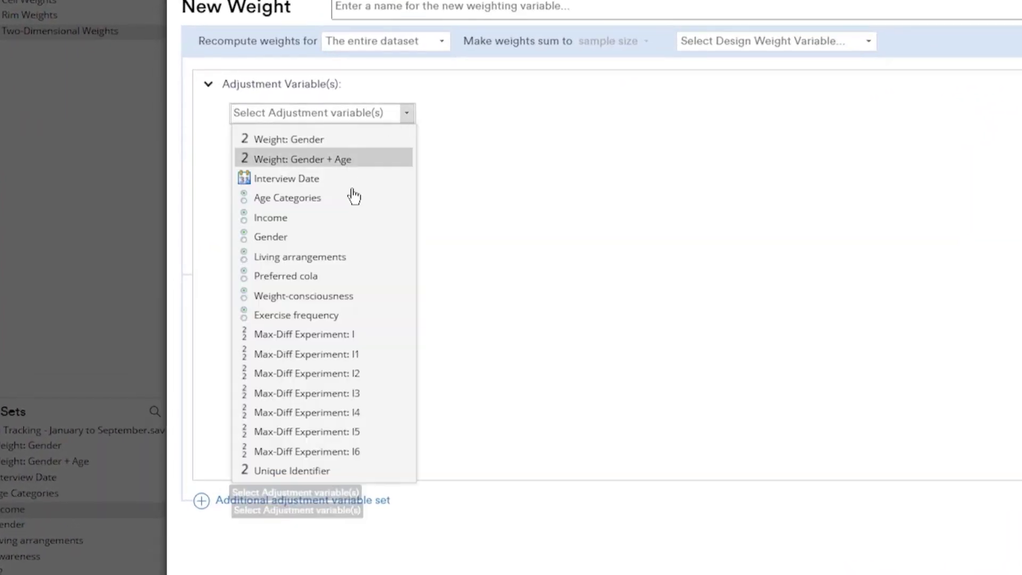
pyautogui.click(339, 219)
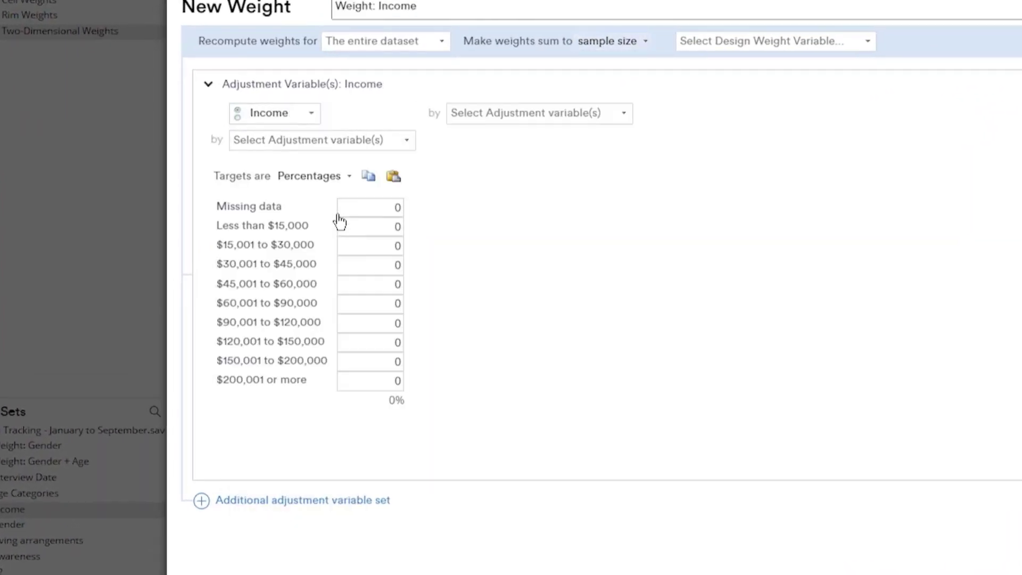
pyautogui.click(621, 115)
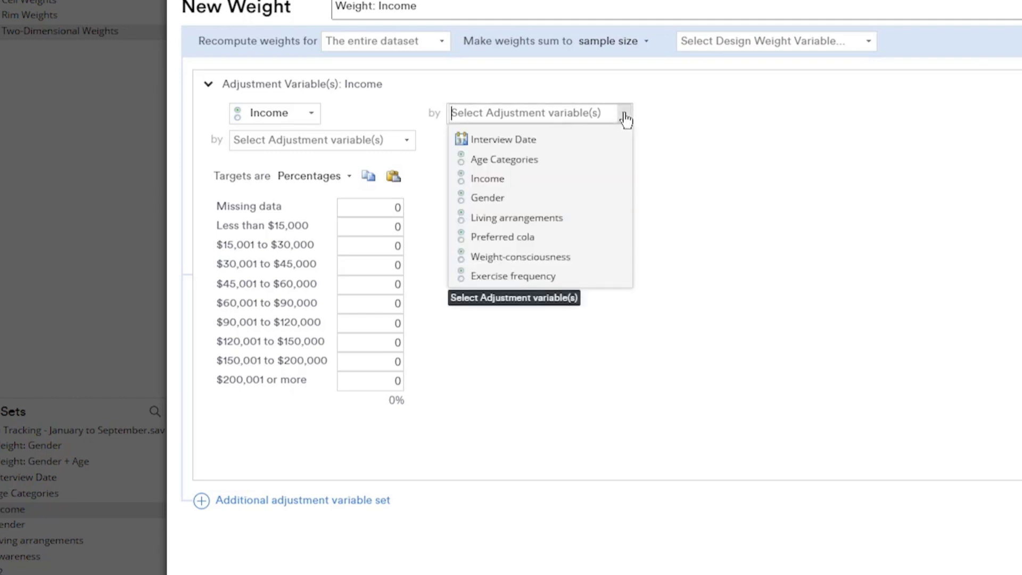
pyautogui.click(592, 205)
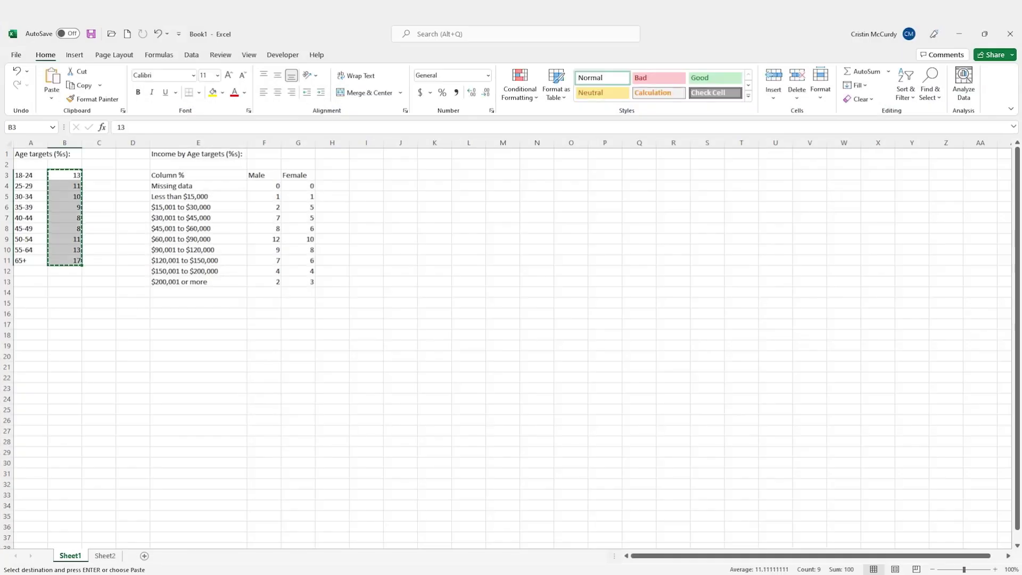
# Copy the Male and Female income target percentages from Excel cells F4:G13.
pyautogui.moveTo(274, 185); pyautogui.dragTo(298, 281)
pyautogui.hotkey('ctrl', 'c')
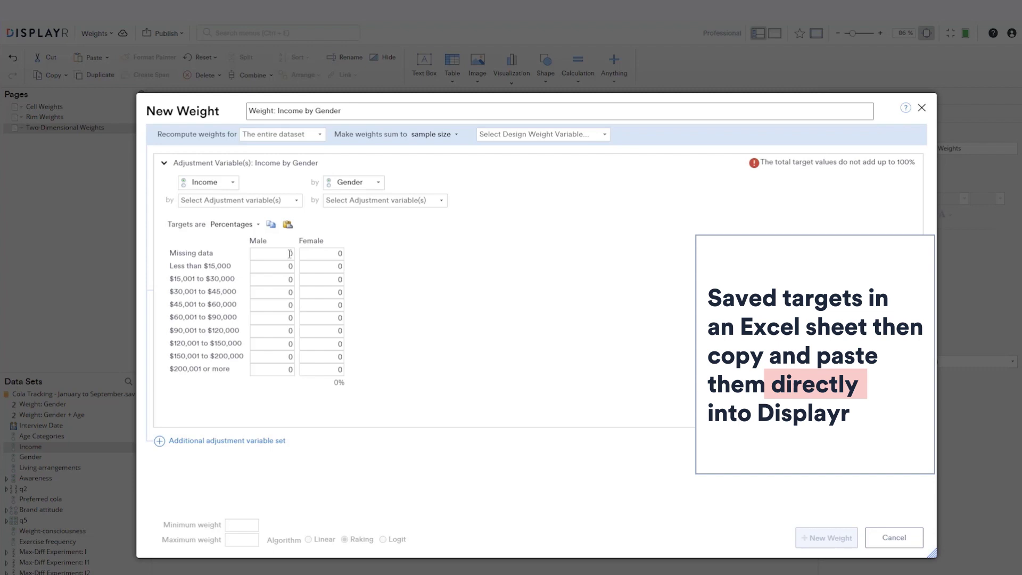
# Paste the Male/Female income targets, create the weight, and apply Weight: Income by Gender to the table.
pyautogui.click(287, 225)
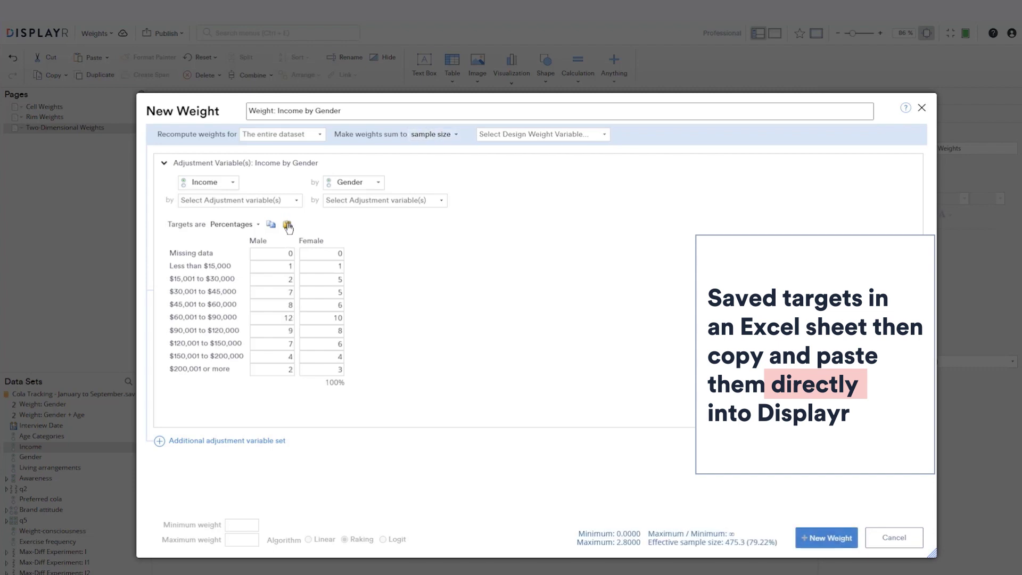
pyautogui.click(845, 545)
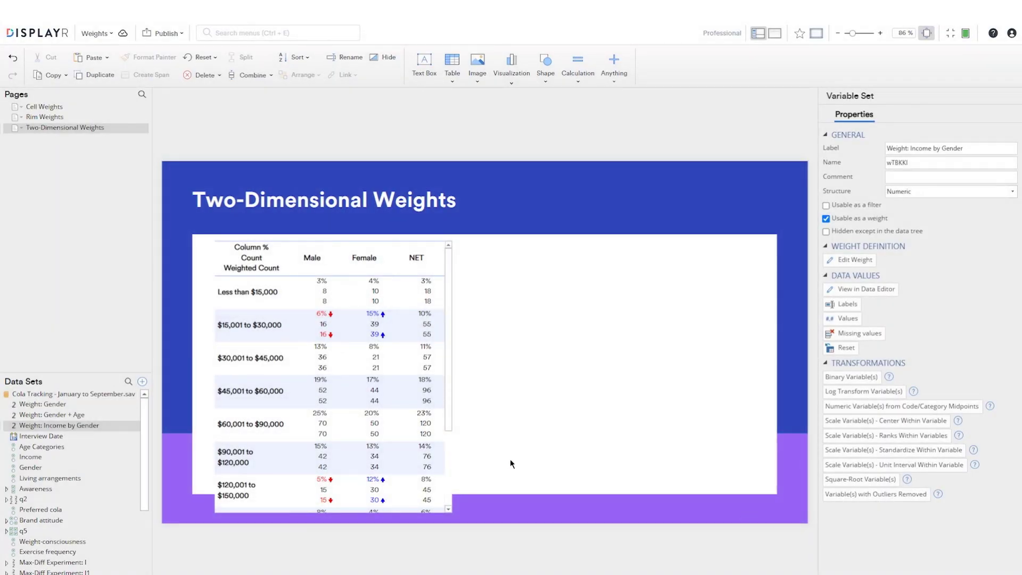
pyautogui.click(407, 444)
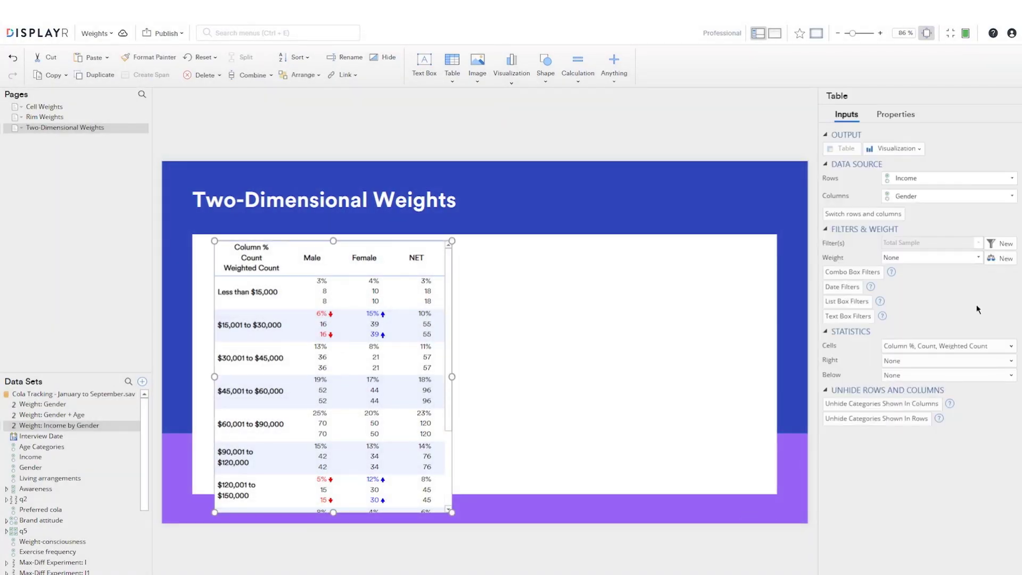
pyautogui.click(978, 257)
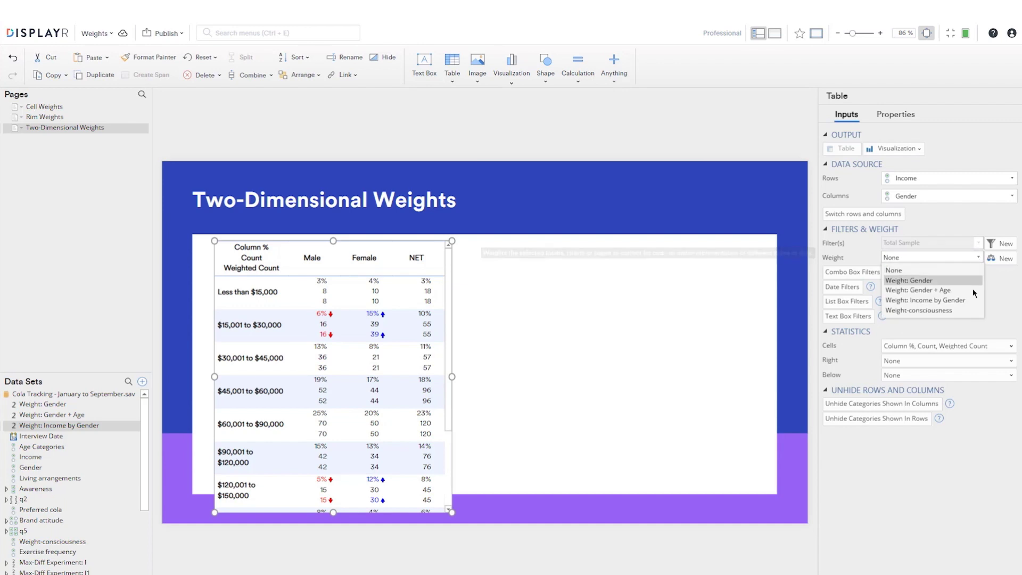
pyautogui.moveTo(974, 302)
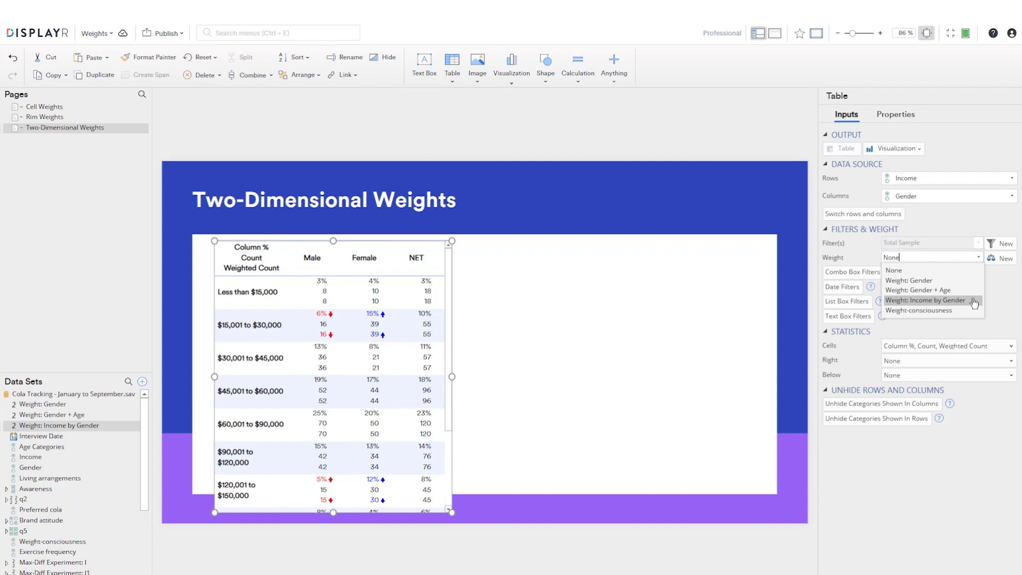
pyautogui.click(974, 301)
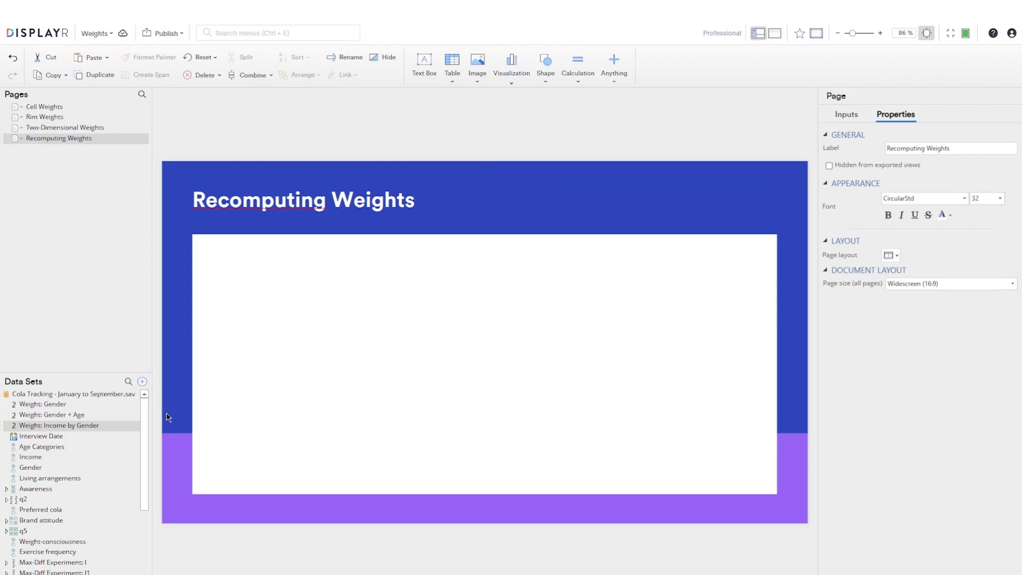
# Build a Gender by Interview Date table showing Column %, Count and Weighted Count.
pyautogui.moveTo(60, 468); pyautogui.dragTo(212, 256)
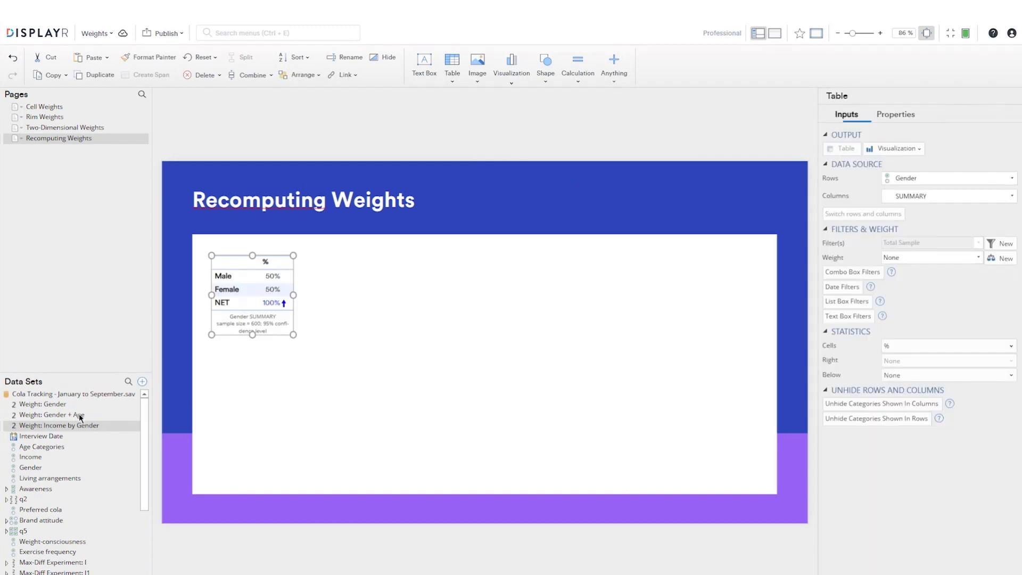
pyautogui.moveTo(53, 438); pyautogui.dragTo(302, 294)
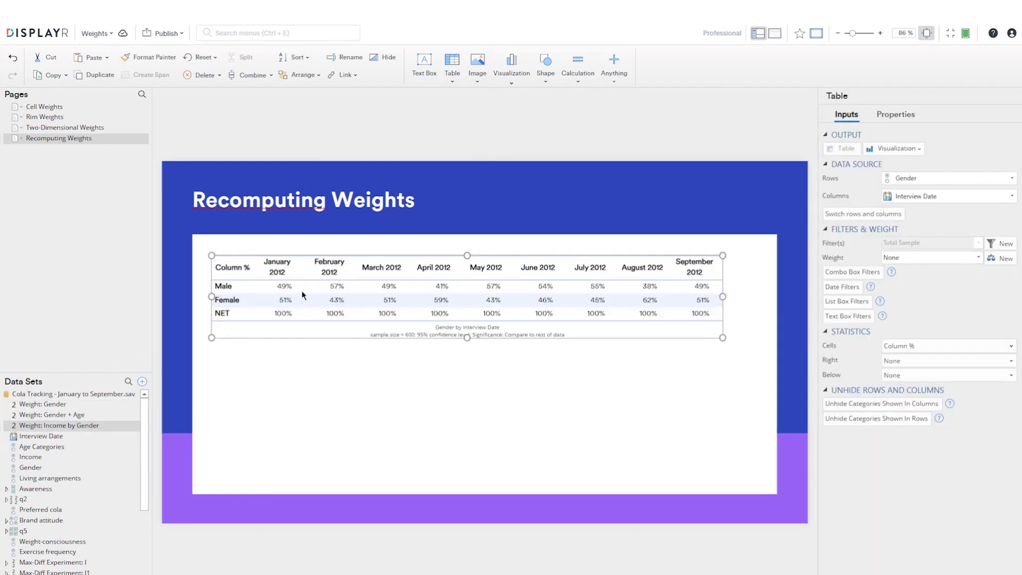
pyautogui.click(899, 346)
pyautogui.click(890, 408)
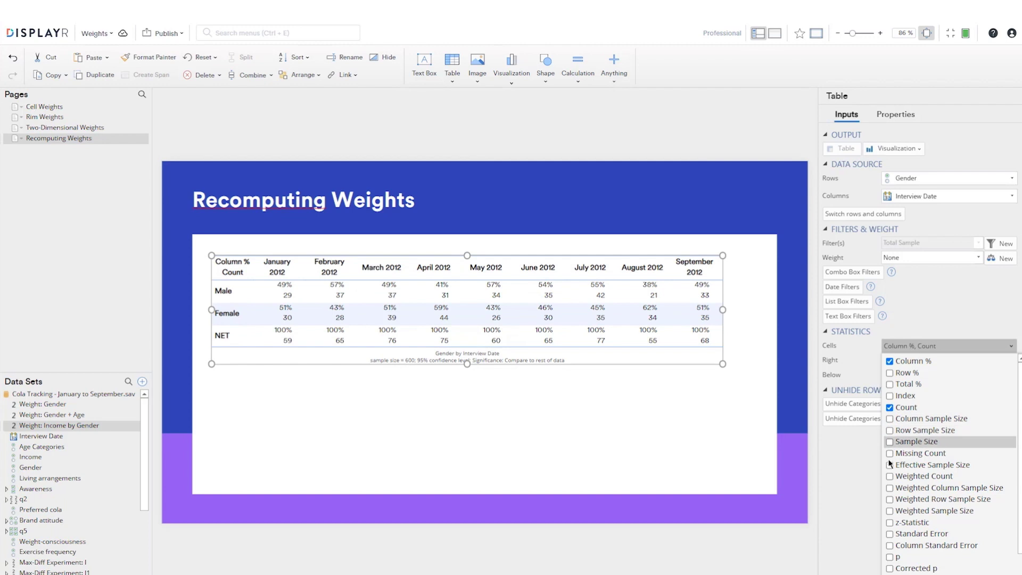
pyautogui.click(890, 476)
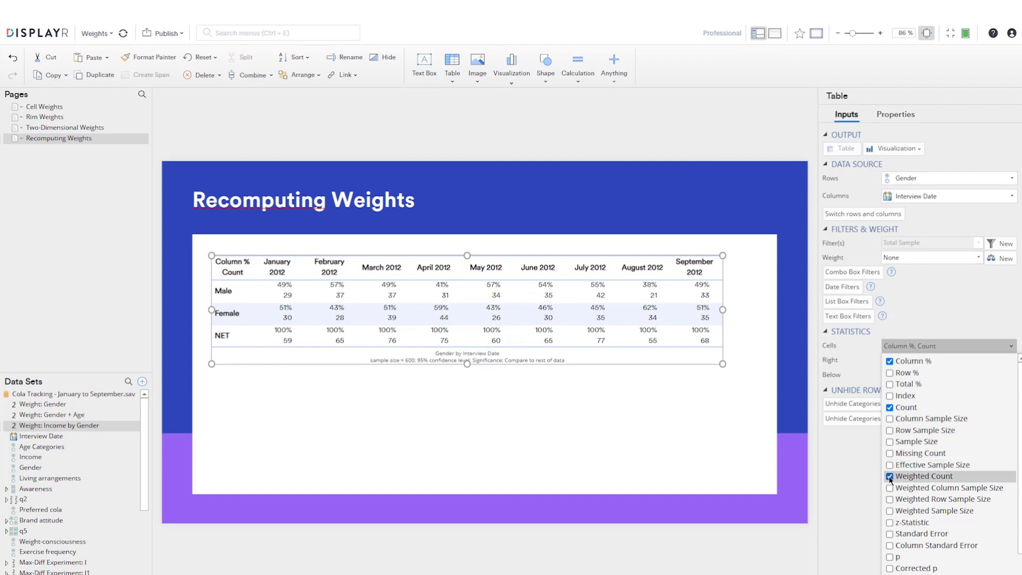
pyautogui.click(397, 438)
pyautogui.click(448, 370)
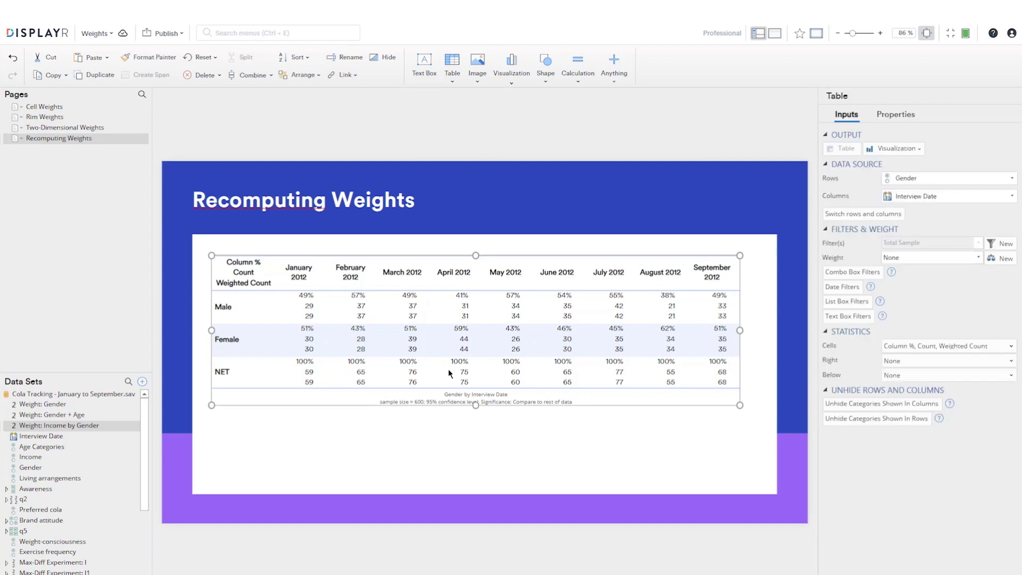
# Apply Weight: Gender to the Gender by Interview Date table and view that weight variable's properties.
pyautogui.click(978, 258)
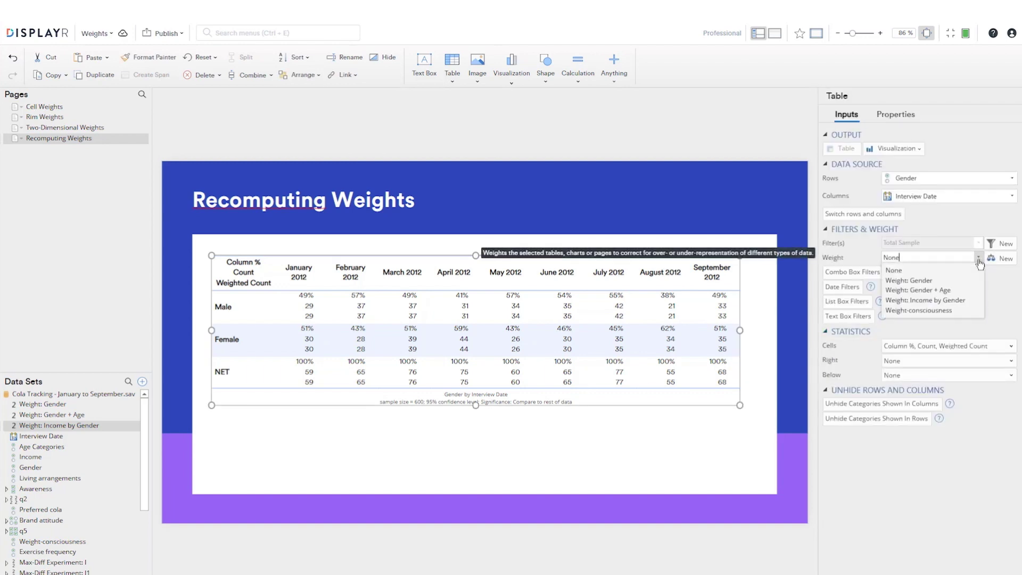
pyautogui.click(966, 285)
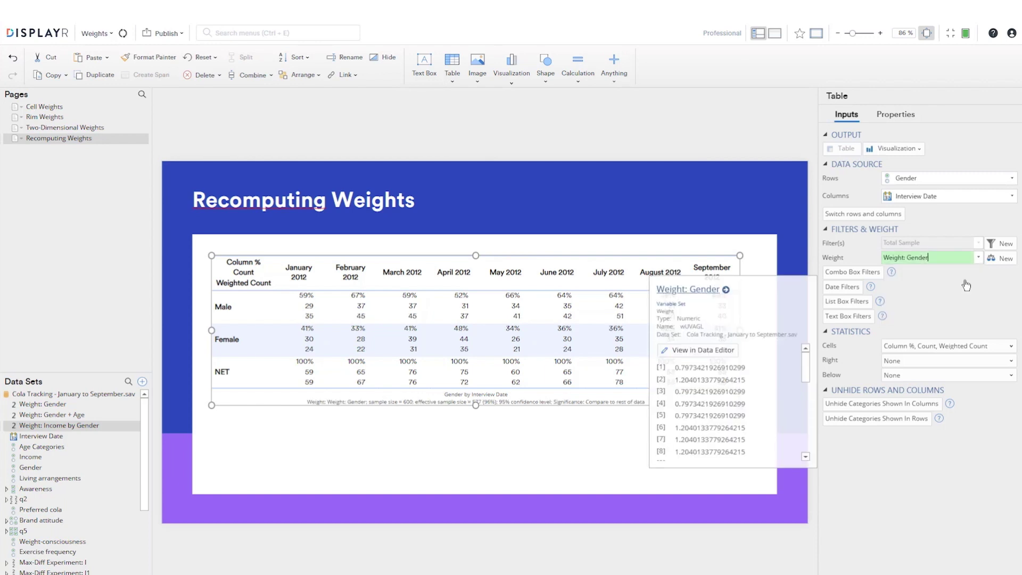
pyautogui.click(435, 430)
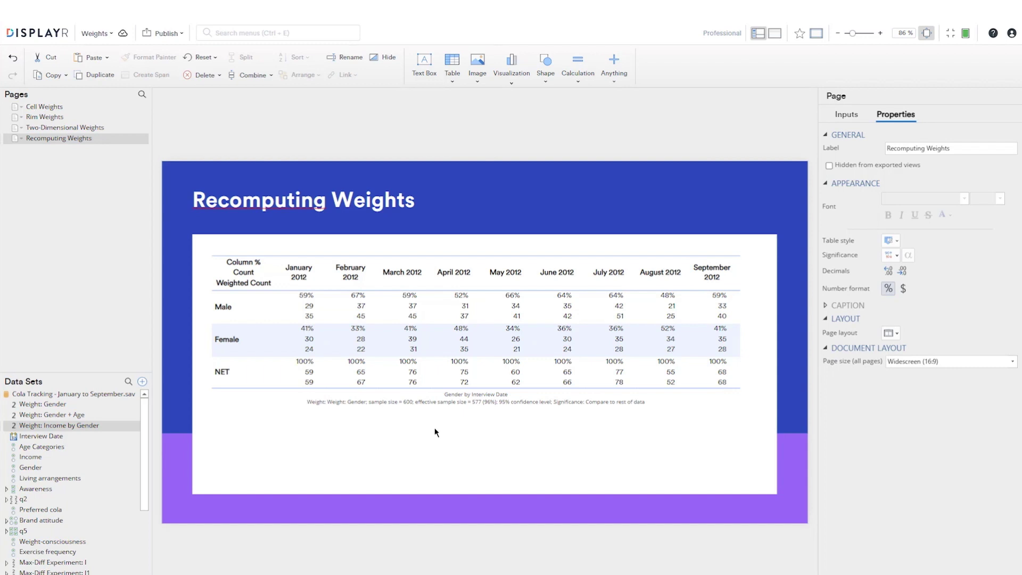
pyautogui.click(65, 403)
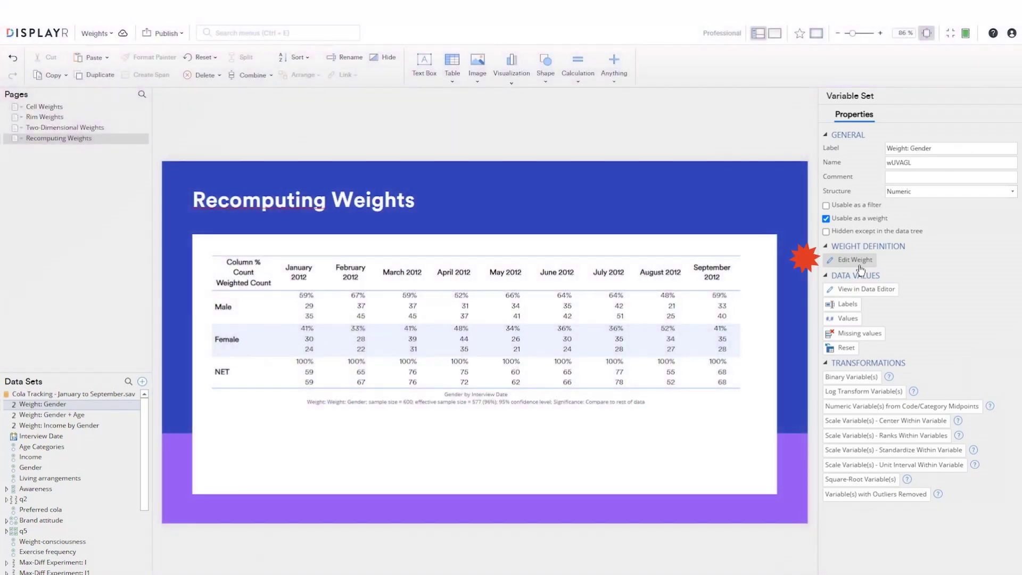
# Edit Weight: Gender so it recomputes separately for each Interview Date.
pyautogui.click(860, 266)
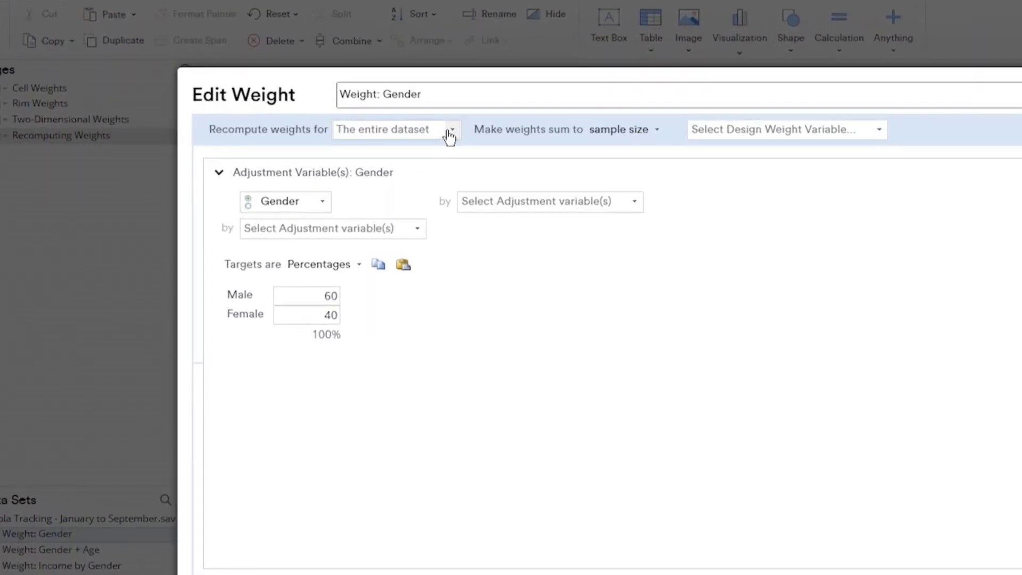
pyautogui.click(450, 132)
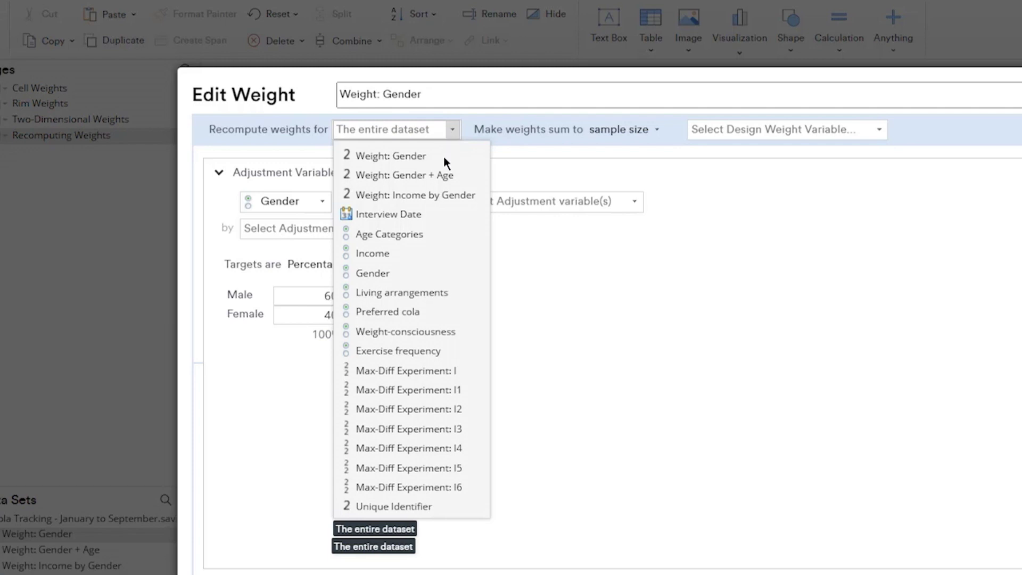
pyautogui.click(441, 215)
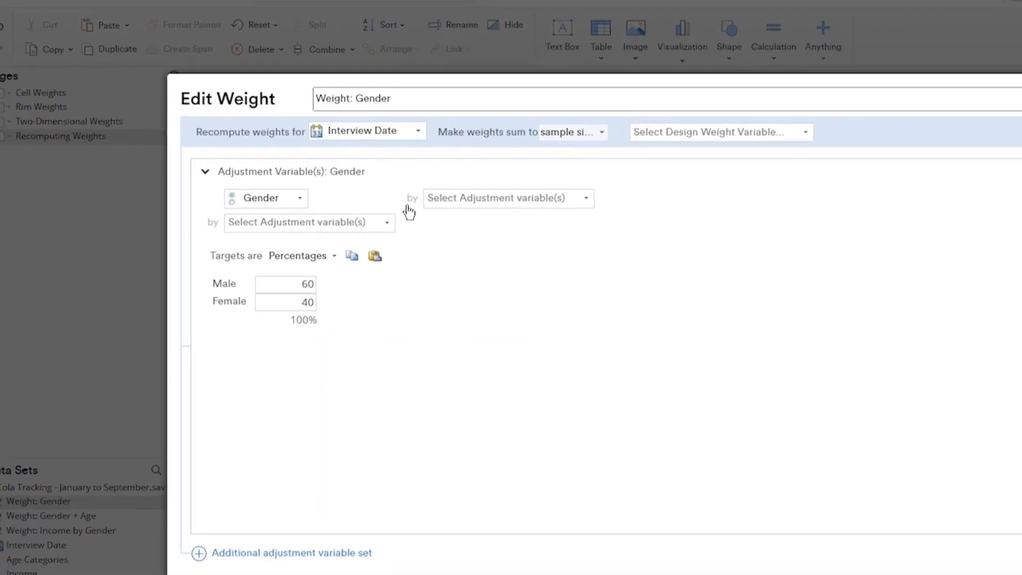
pyautogui.click(825, 539)
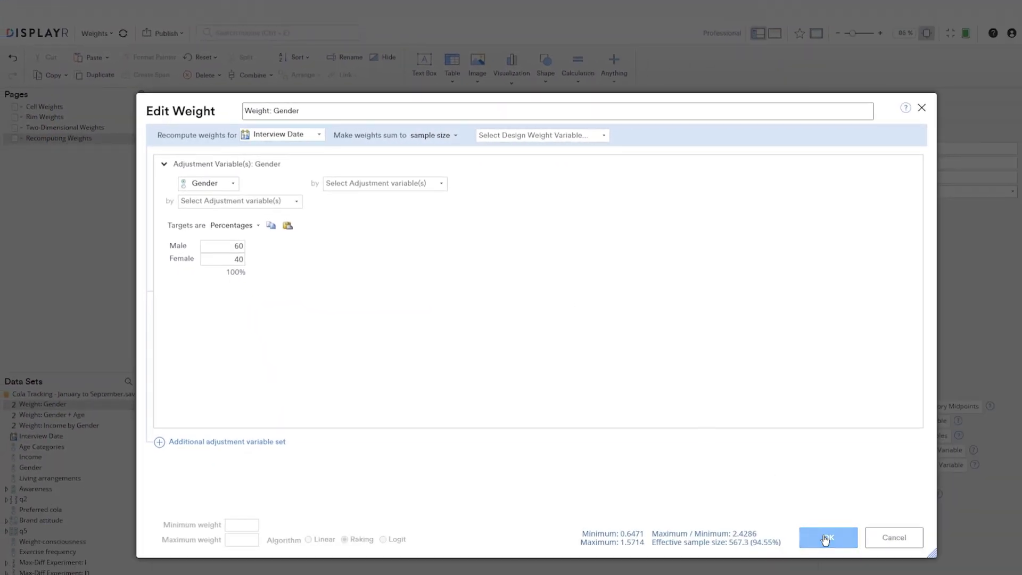